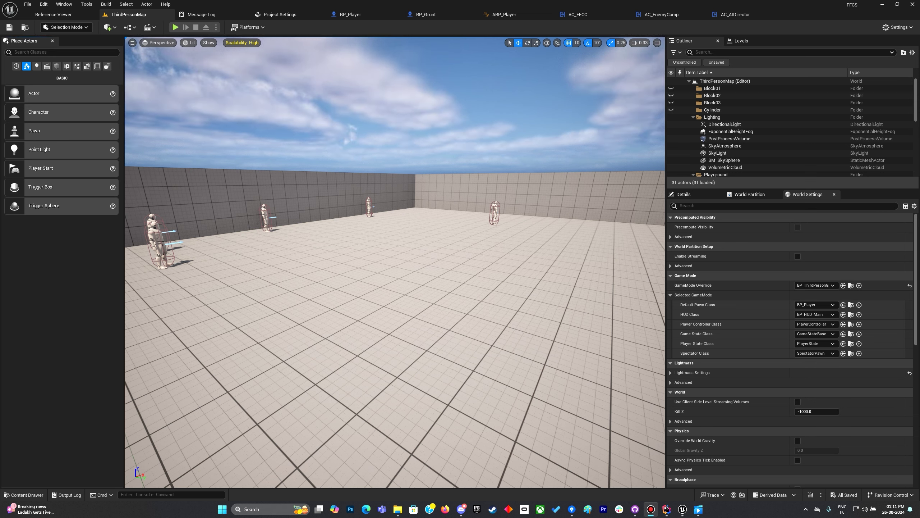
Import the two knife-throw FBX animations into the _Assets folder, using the UE4 SK_Mannequin_Skeleton as their skeleton
{"action": "key", "text": "ctrl+space"}
{"action": "key", "text": "ctrl+space"}
{"action": "double_click", "coordinate": [285, 325]}
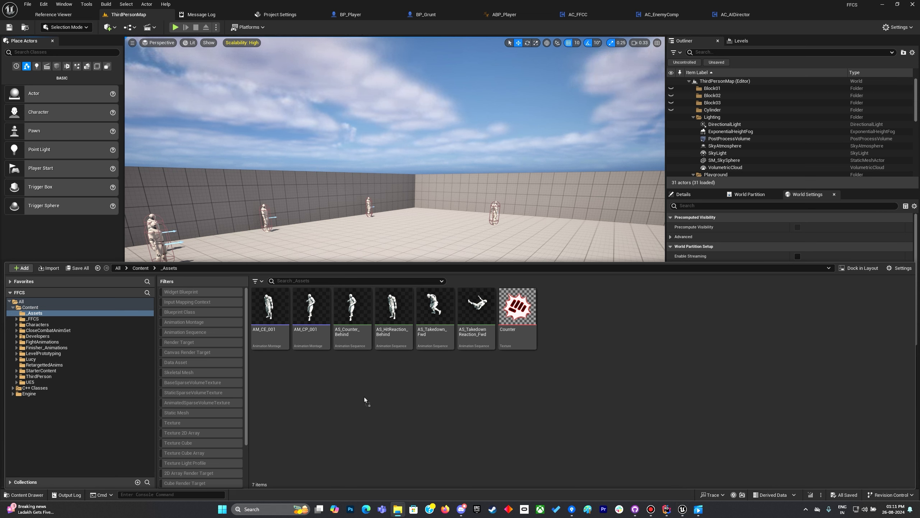
{"action": "left_click_drag", "start_coordinate": [363, 397], "coordinate": [364, 397]}
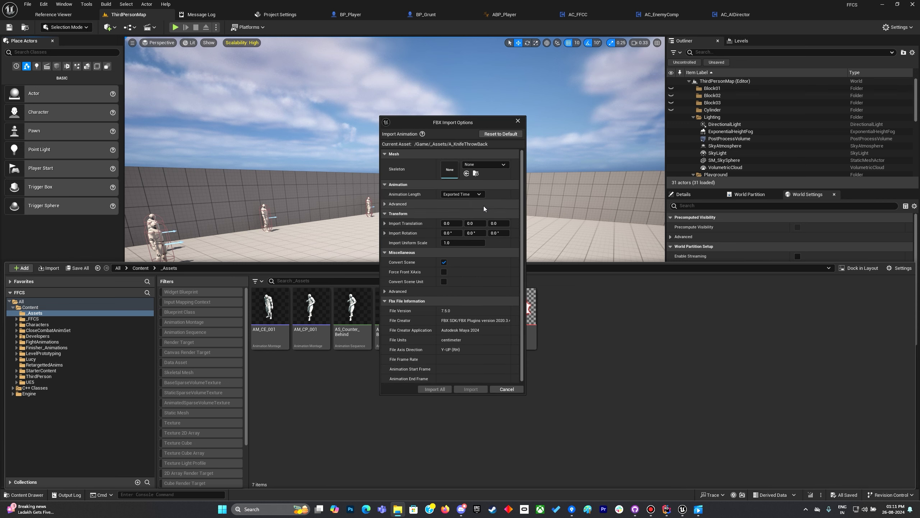
{"action": "left_click", "coordinate": [492, 164]}
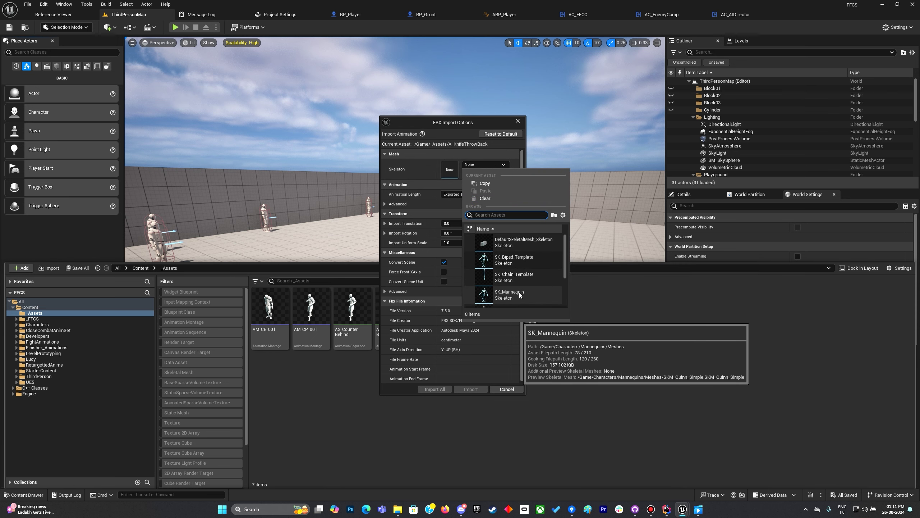
{"action": "type", "text": "man"}
{"action": "left_click", "coordinate": [518, 267]}
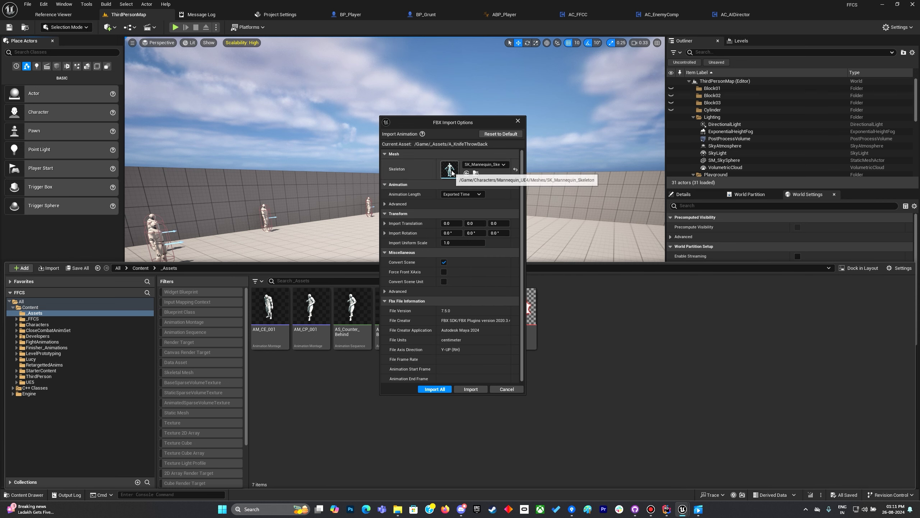
{"action": "left_click", "coordinate": [439, 389]}
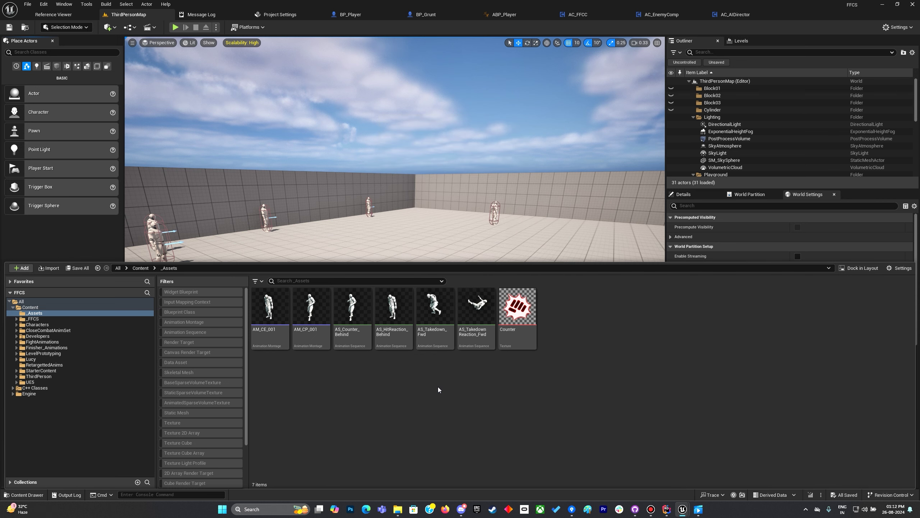
Preview the imported A_KnifeThrowBack and AS_KnifeThrow_Fwd_3_ animations one after the other
{"action": "double_click", "coordinate": [271, 338]}
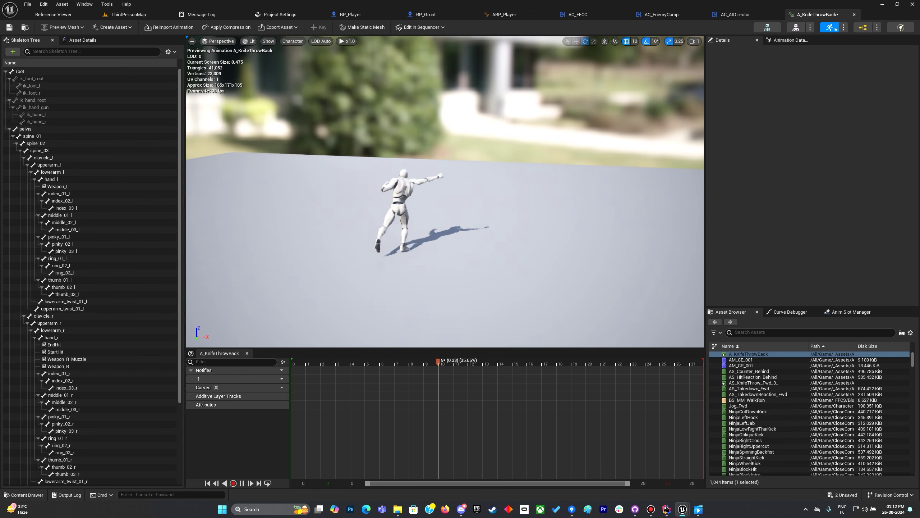
{"action": "key", "text": "ctrl+space"}
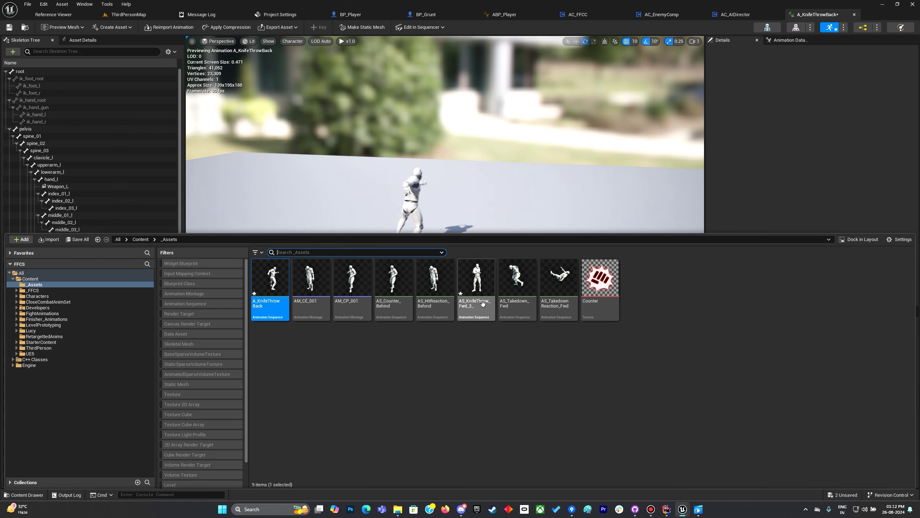
{"action": "double_click", "coordinate": [476, 286]}
{"action": "left_click", "coordinate": [485, 190]}
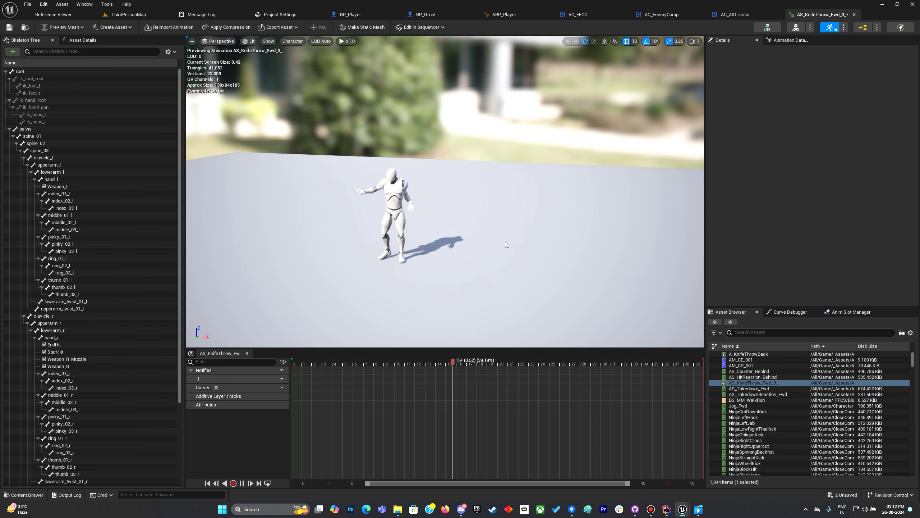
{"action": "mouse_move", "coordinate": [522, 257]}
{"action": "right_mouse_down"}
{"action": "mouse_move", "coordinate": [525, 297]}
{"action": "mouse_move", "coordinate": [497, 264]}
{"action": "mouse_move", "coordinate": [522, 258]}
{"action": "right_mouse_up"}
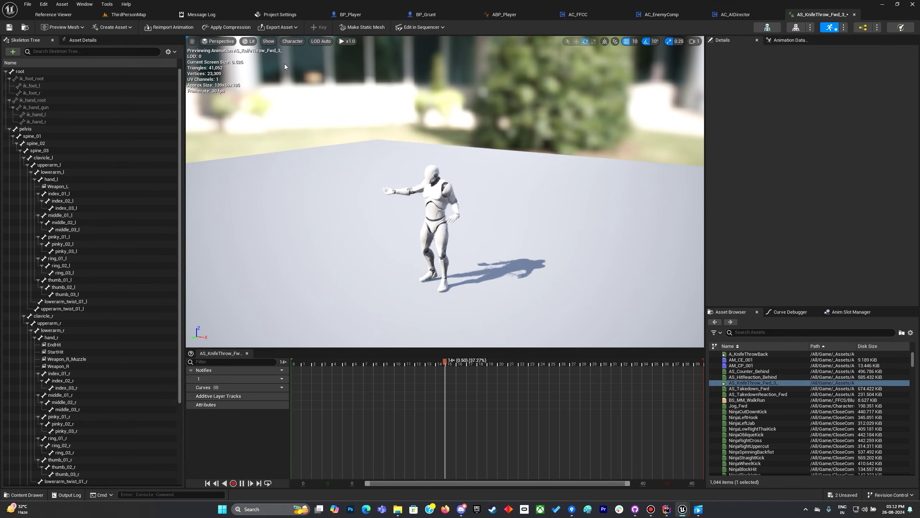
Return to ThirdPersonMap and save all the newly imported animation assets
{"action": "left_click", "coordinate": [137, 15]}
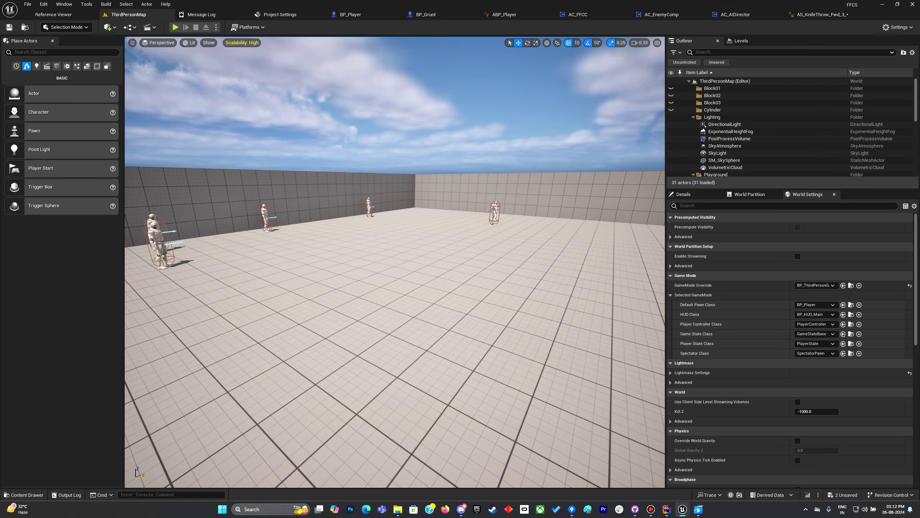
{"action": "mouse_move", "coordinate": [293, 227]}
{"action": "right_mouse_down"}
{"action": "mouse_move", "coordinate": [405, 265]}
{"action": "mouse_move", "coordinate": [282, 221]}
{"action": "mouse_move", "coordinate": [337, 261]}
{"action": "mouse_move", "coordinate": [416, 268]}
{"action": "mouse_move", "coordinate": [298, 234]}
{"action": "right_mouse_up"}
{"action": "key", "text": "ctrl+space"}
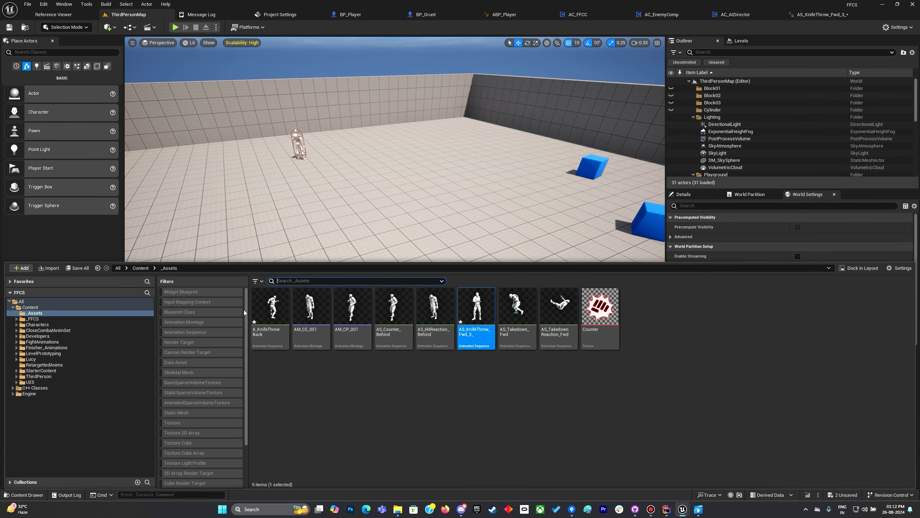
{"action": "left_click", "coordinate": [77, 268]}
{"action": "left_click", "coordinate": [517, 335]}
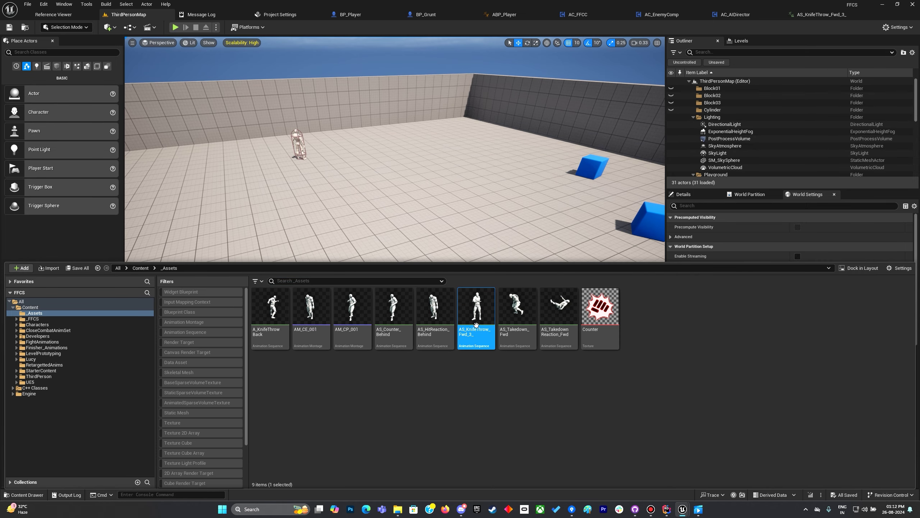
Create an animation montage named AM_KThrow from the AS_KnifeThrow_Fwd_3_ sequence
{"action": "right_click", "coordinate": [474, 327]}
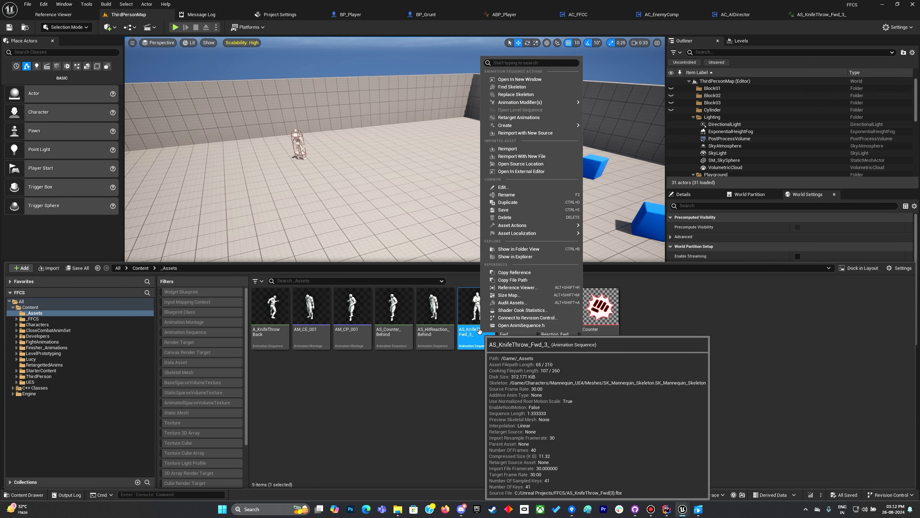
{"action": "mouse_move", "coordinate": [527, 127]}
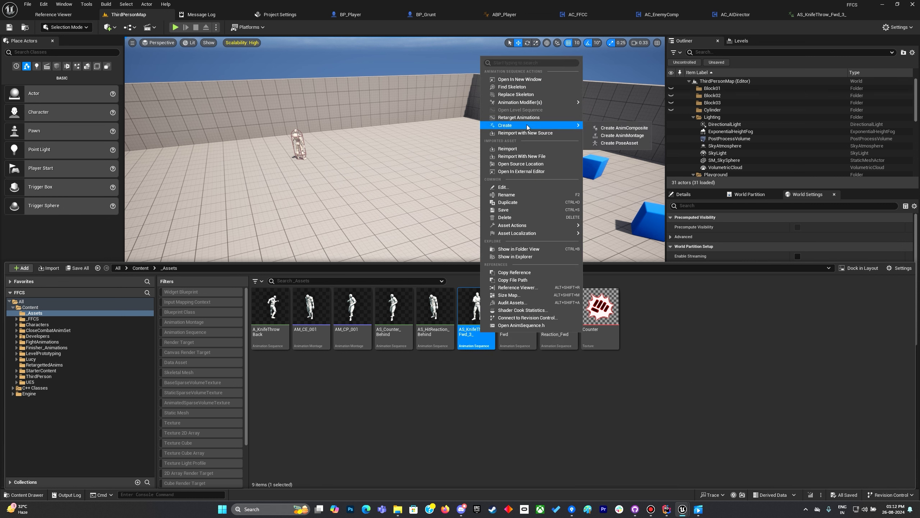
{"action": "left_click", "coordinate": [616, 135]}
{"action": "type", "text": "AM_KThrow"}
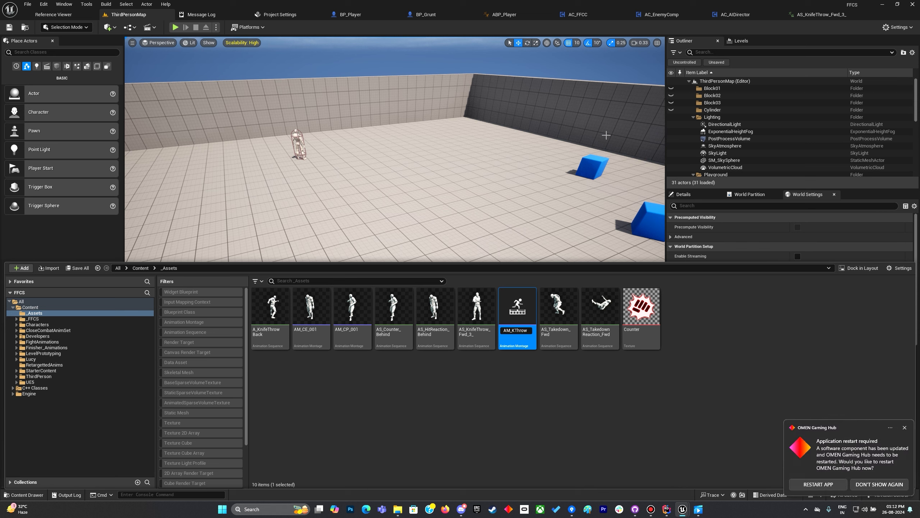
{"action": "key", "text": "Return"}
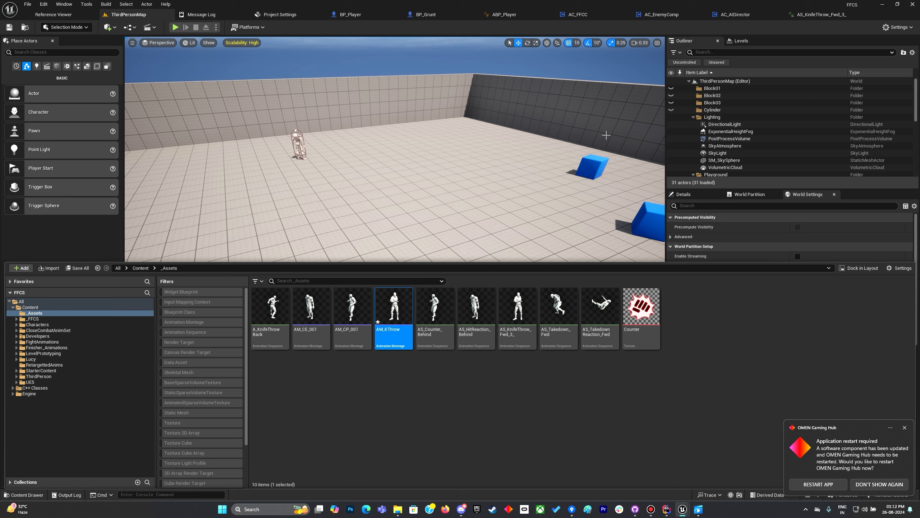
{"action": "left_click", "coordinate": [878, 485]}
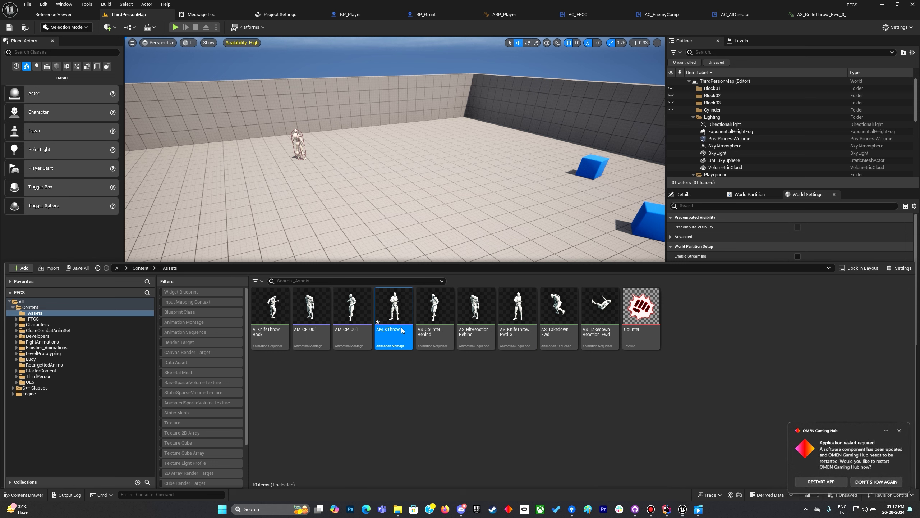
Create an animation montage named AM_KThrowB from A_KnifeThrowBack and save all unsaved assets
{"action": "left_click", "coordinate": [277, 328]}
{"action": "right_click", "coordinate": [279, 330]}
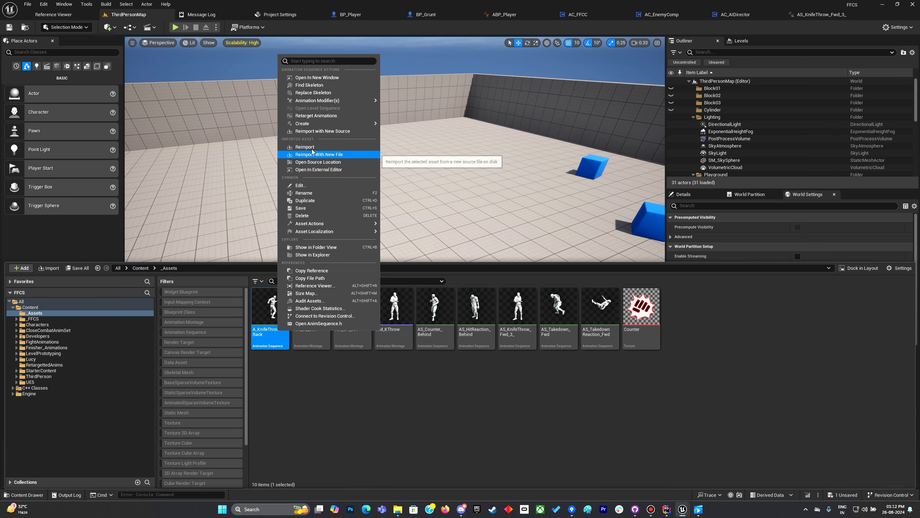
{"action": "mouse_move", "coordinate": [326, 123]}
{"action": "left_click", "coordinate": [419, 135]}
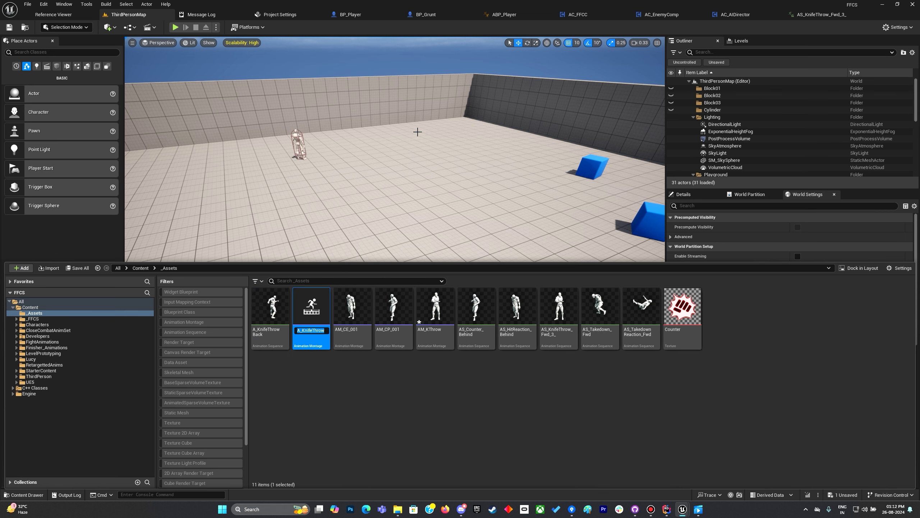
{"action": "type", "text": "AM_KThrowB"}
{"action": "key", "text": "Return"}
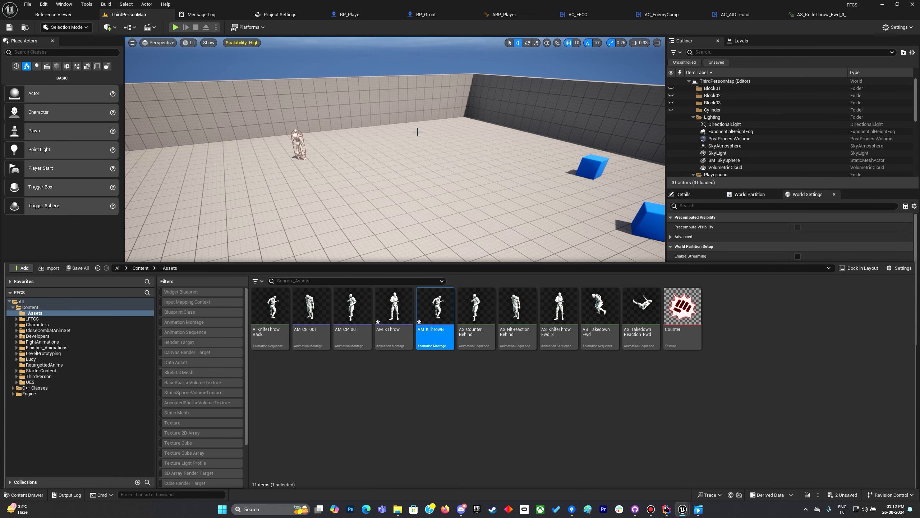
{"action": "left_click", "coordinate": [77, 268]}
{"action": "left_click", "coordinate": [517, 336]}
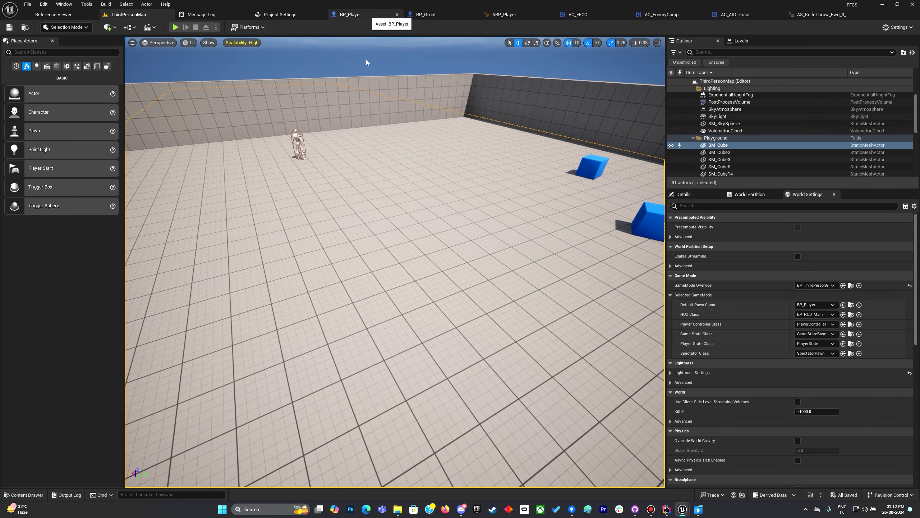
Duplicate the IA_Attack input action in _FFCS/Input/Actions as IA_Throw and save the new action
{"action": "left_click", "coordinate": [367, 15]}
{"action": "left_click", "coordinate": [125, 14]}
{"action": "key", "text": "ctrl+space"}
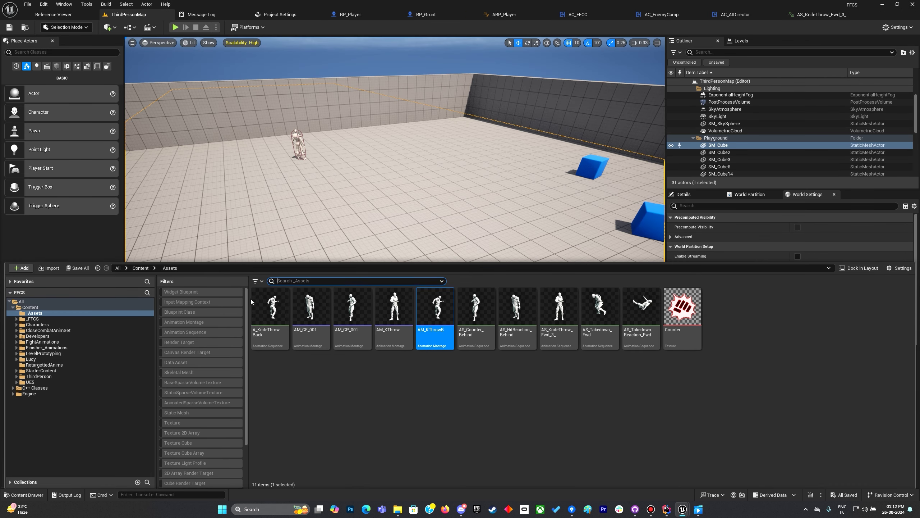
{"action": "left_click", "coordinate": [141, 268]}
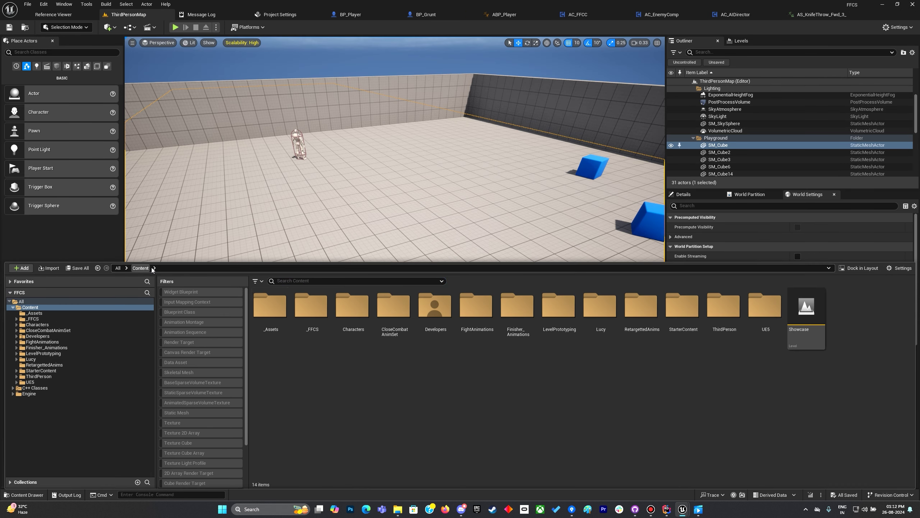
{"action": "double_click", "coordinate": [311, 326]}
{"action": "double_click", "coordinate": [385, 312]}
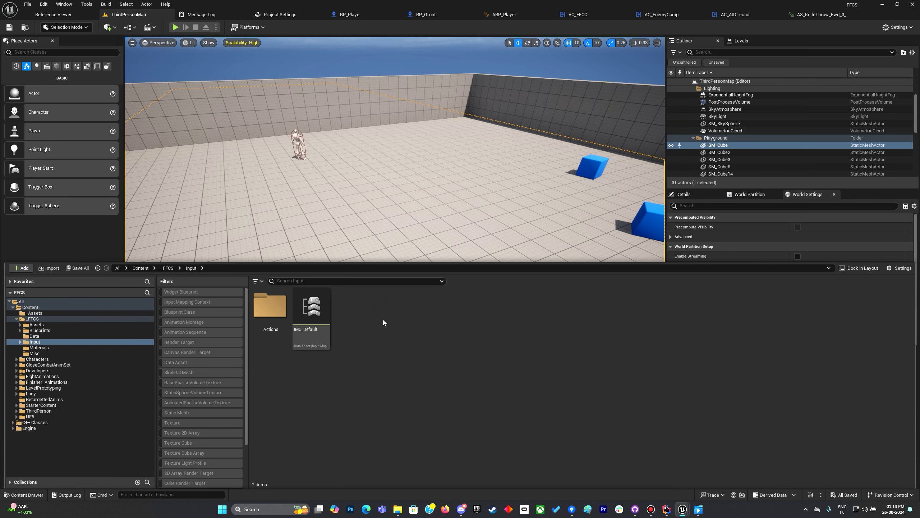
{"action": "double_click", "coordinate": [270, 308]}
{"action": "left_click", "coordinate": [287, 342]}
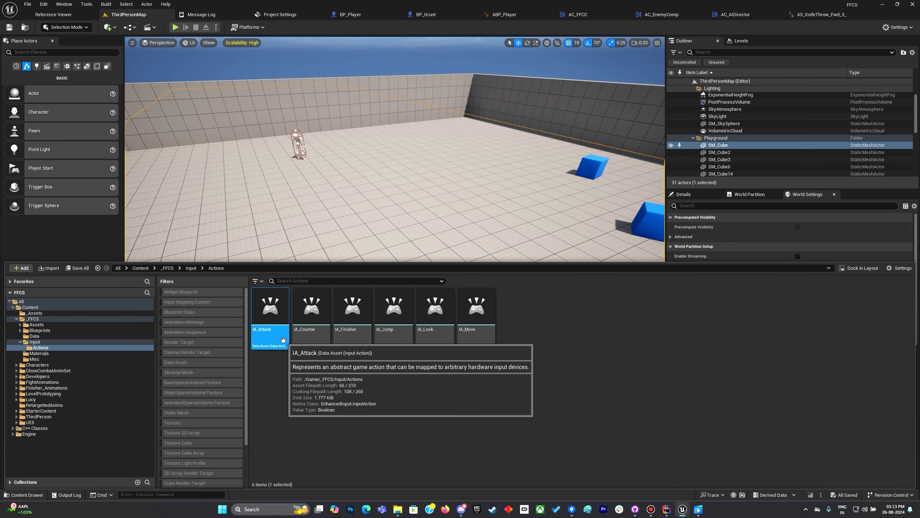
{"action": "key", "text": "ctrl+d"}
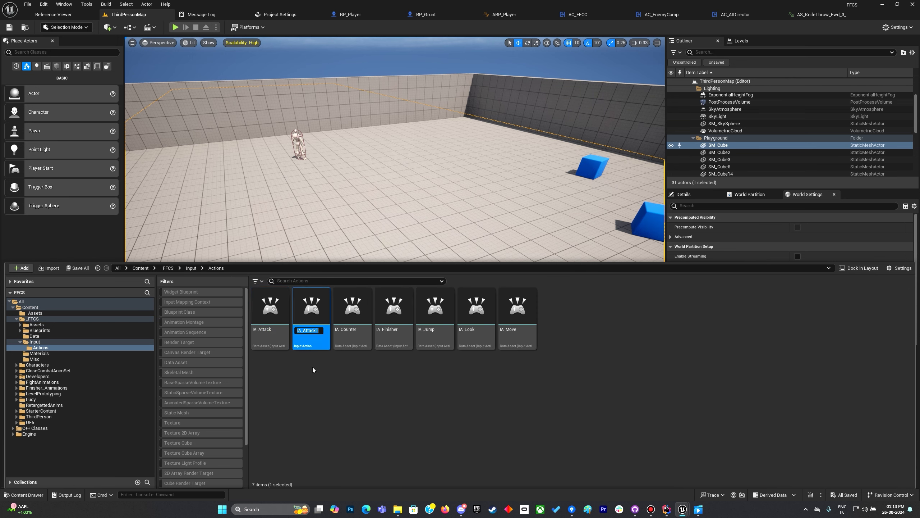
{"action": "type", "text": "IA_Throw"}
{"action": "key", "text": "Return"}
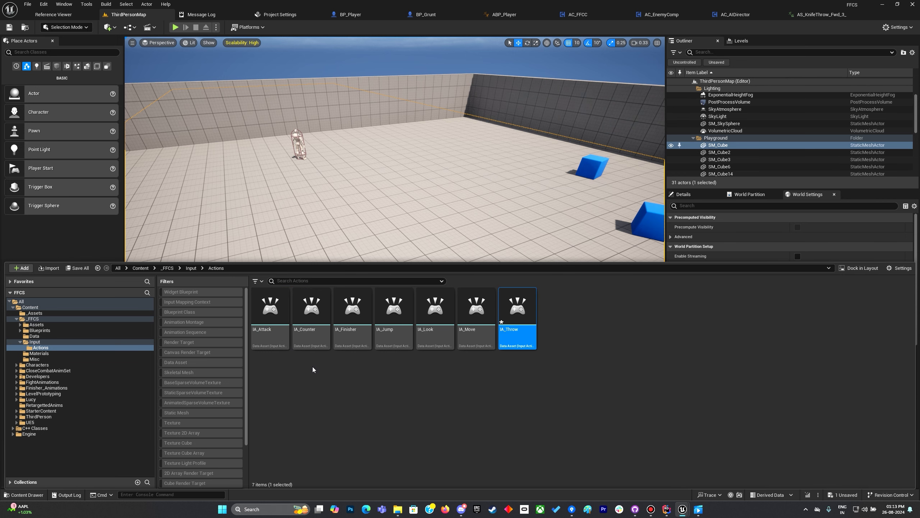
{"action": "double_click", "coordinate": [515, 322]}
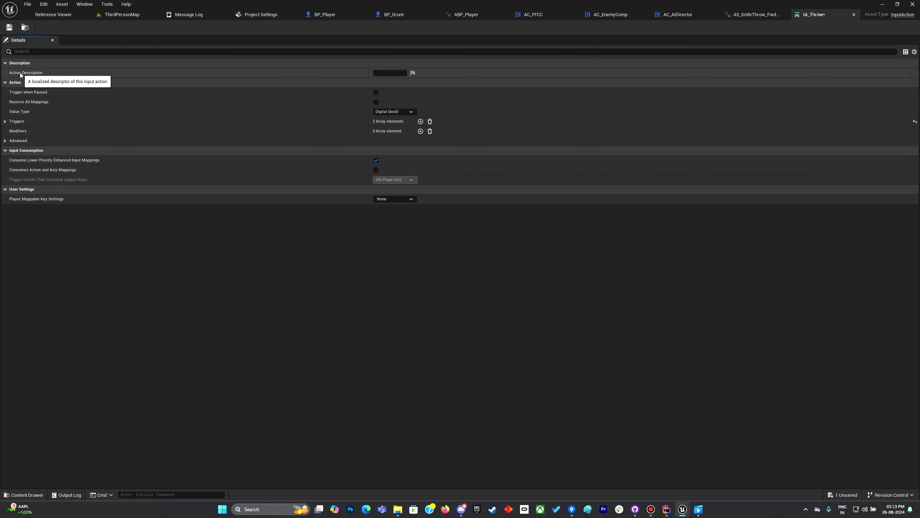
{"action": "left_click", "coordinate": [9, 27]}
Add a mapping for IA_Throw to the IMC_Default input mapping context and bind it to the Middle Mouse Button
{"action": "key", "text": "ctrl+space"}
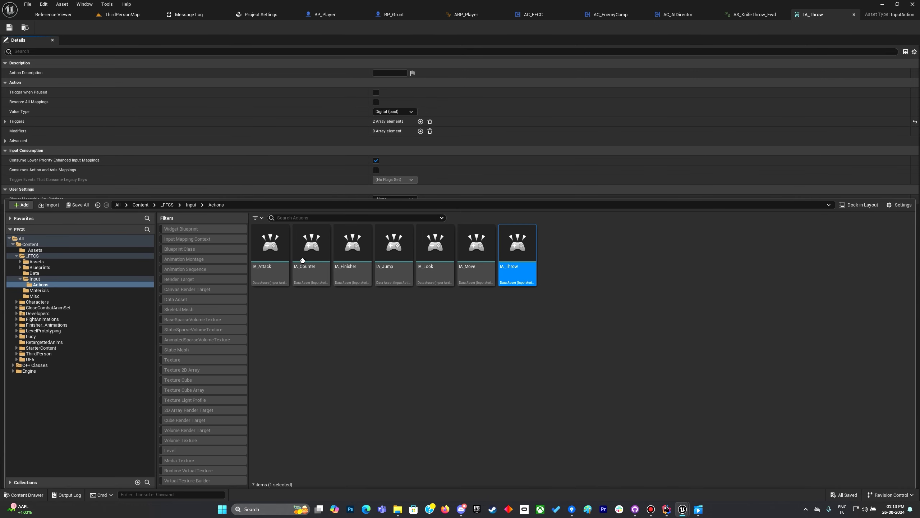
{"action": "left_click", "coordinate": [191, 204]}
{"action": "double_click", "coordinate": [308, 267]}
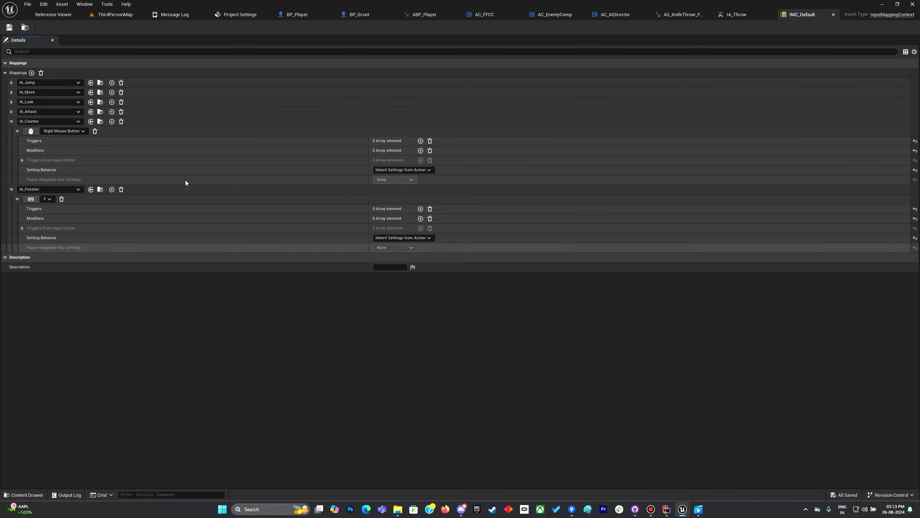
{"action": "left_click", "coordinate": [32, 73]}
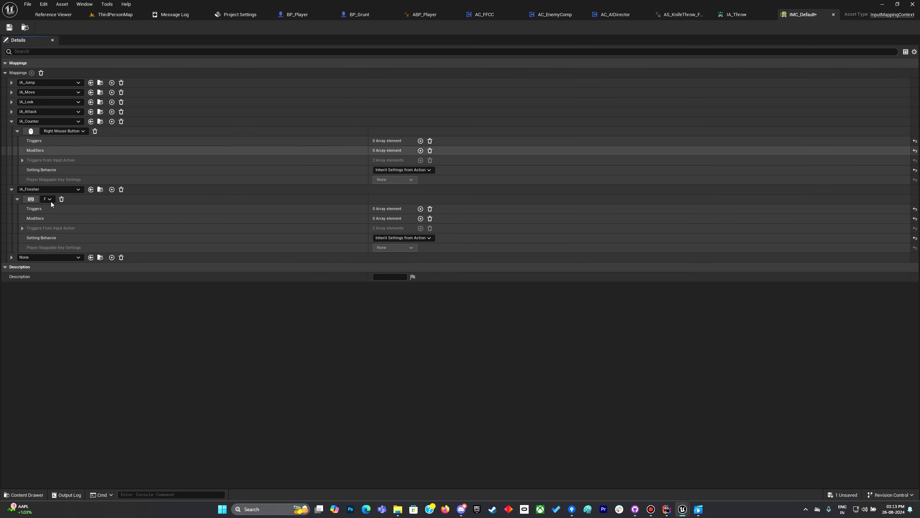
{"action": "left_click", "coordinate": [32, 258]}
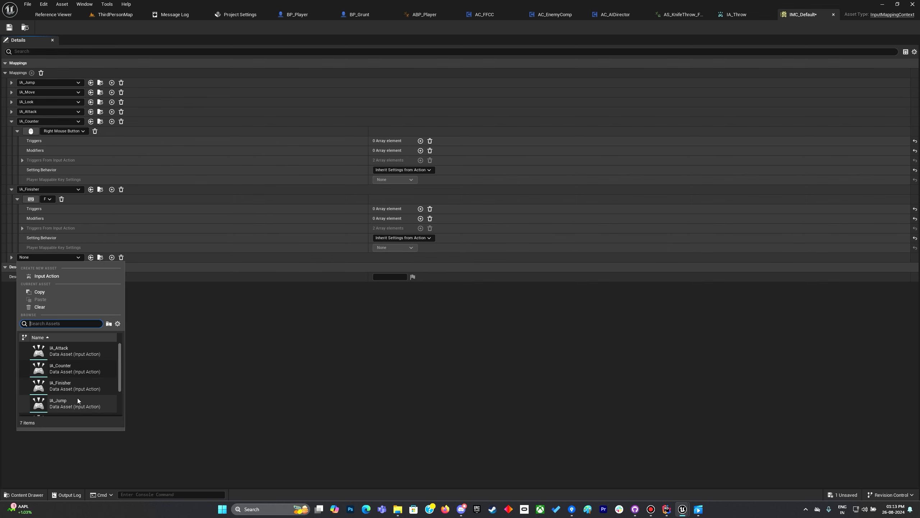
{"action": "scroll", "coordinate": [76, 395], "scroll_direction": "down", "scroll_amount": 2}
{"action": "scroll", "coordinate": [89, 392], "scroll_direction": "down", "scroll_amount": 1}
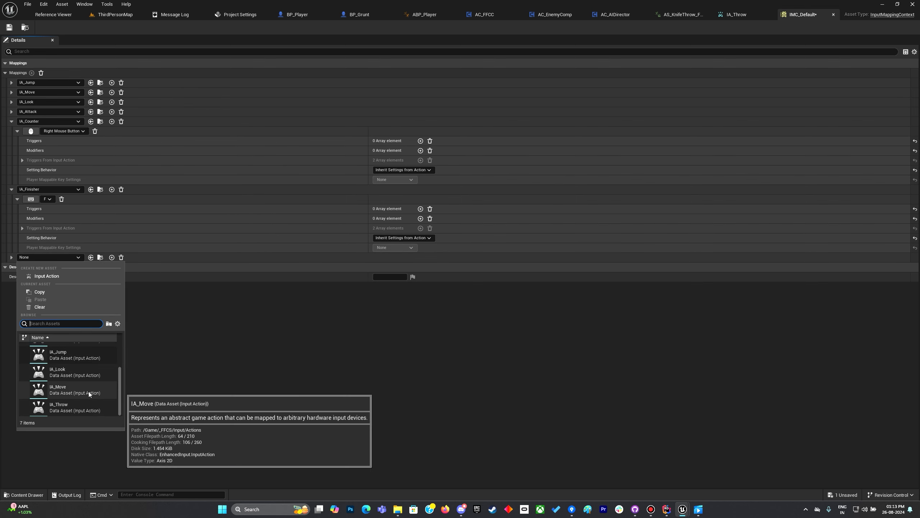
{"action": "left_click", "coordinate": [82, 405]}
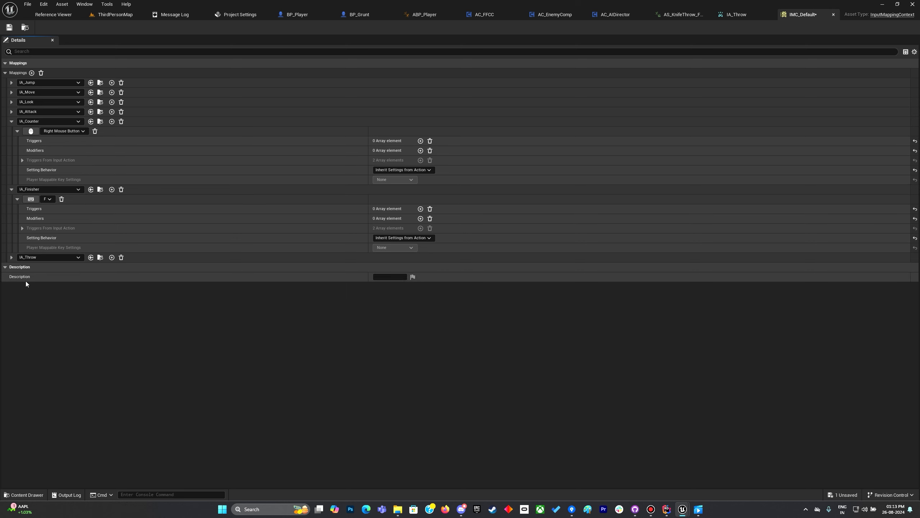
{"action": "left_click", "coordinate": [19, 259]}
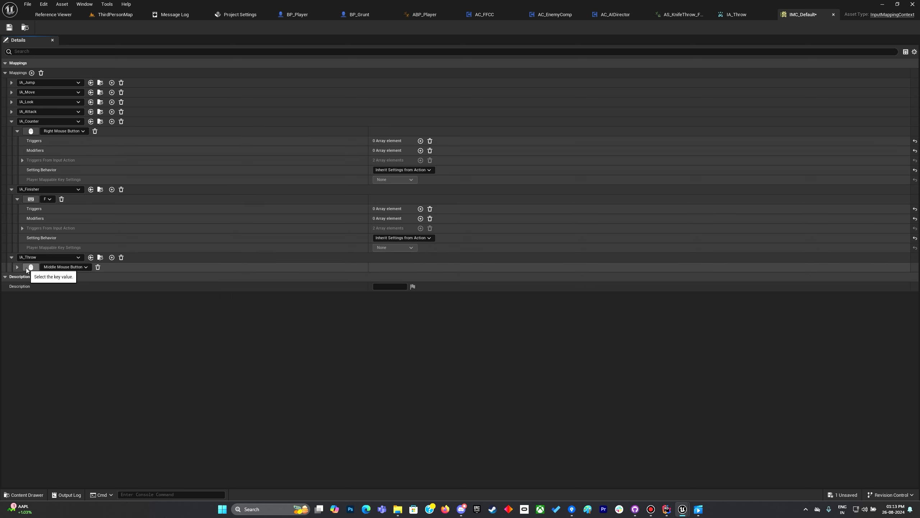
Check the key bindings of the Attack, Look, Move and Jump mappings in IMC_Default and save the mapping context
{"action": "left_click", "coordinate": [11, 112]}
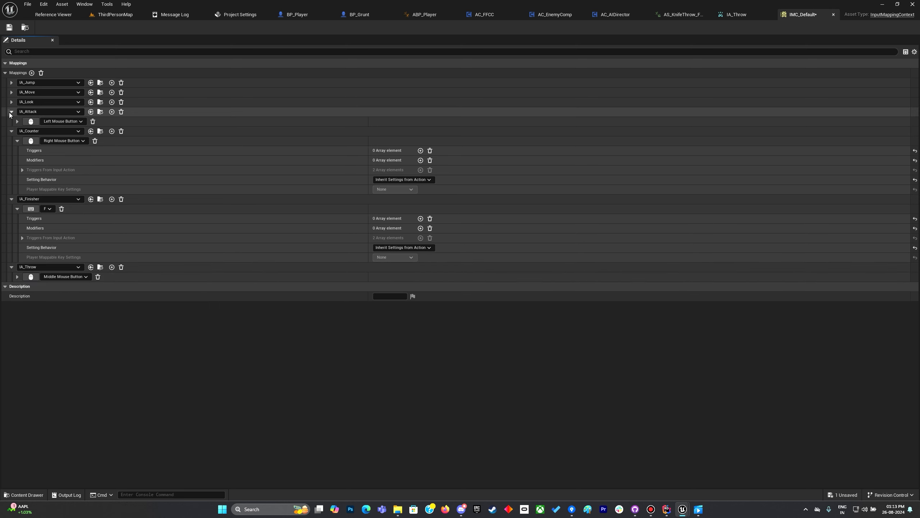
{"action": "left_click", "coordinate": [11, 102]}
{"action": "left_click", "coordinate": [12, 92]}
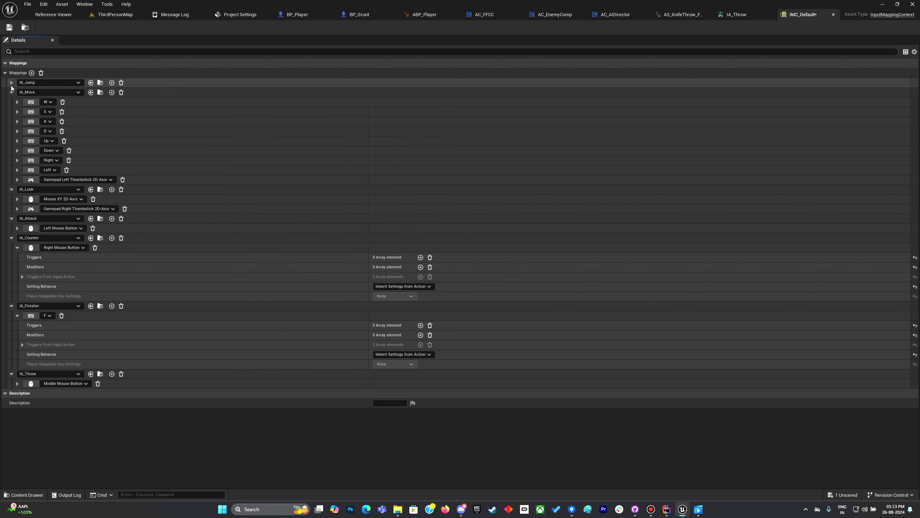
{"action": "left_click", "coordinate": [11, 82]}
{"action": "left_click", "coordinate": [12, 82]}
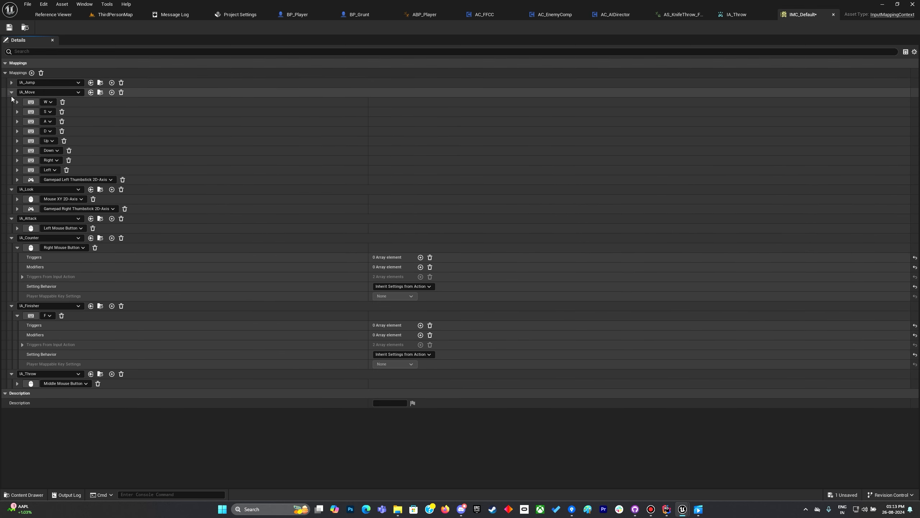
{"action": "left_click", "coordinate": [11, 93]}
{"action": "left_click", "coordinate": [11, 102]}
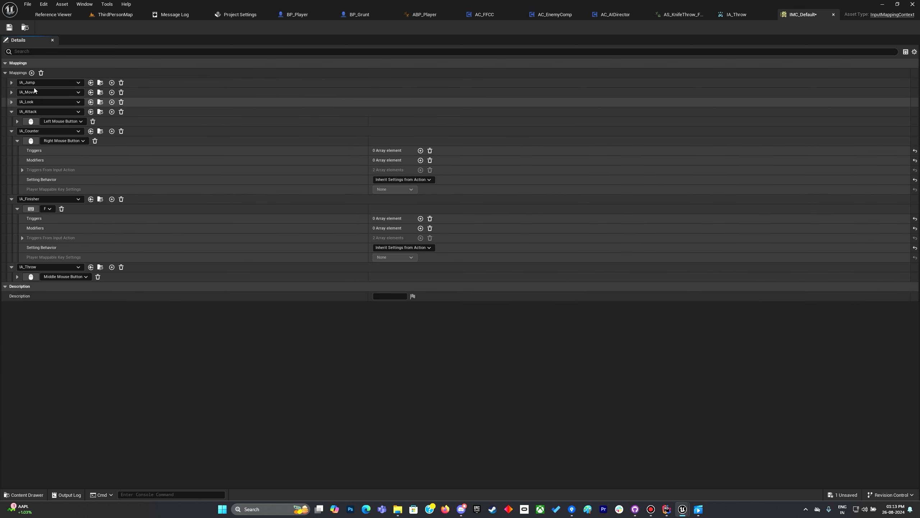
{"action": "left_click", "coordinate": [9, 27]}
Add an IA_Throw enhanced input action event in the empty area below the Attack section of BP_Player's Event Graph
{"action": "left_click", "coordinate": [301, 14]}
{"action": "scroll", "coordinate": [348, 227], "scroll_direction": "down", "scroll_amount": 5}
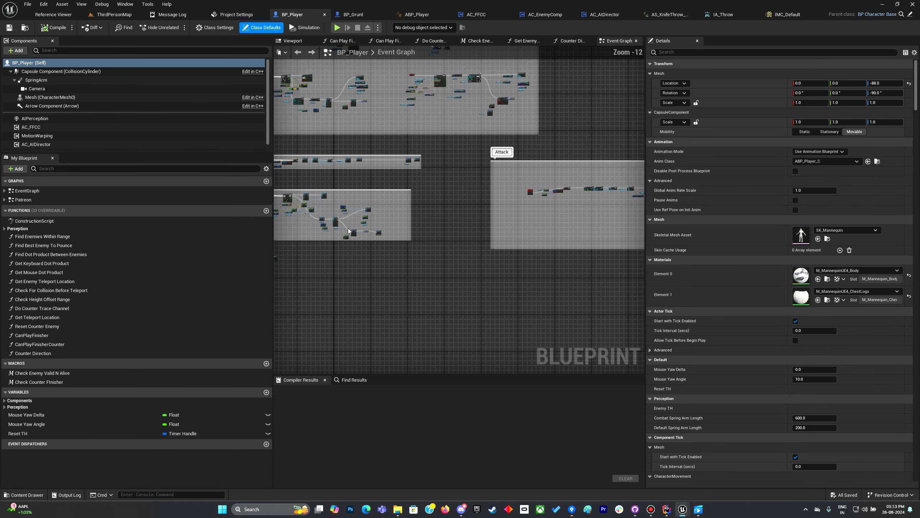
{"action": "right_click_drag", "start_coordinate": [386, 278], "coordinate": [430, 286]}
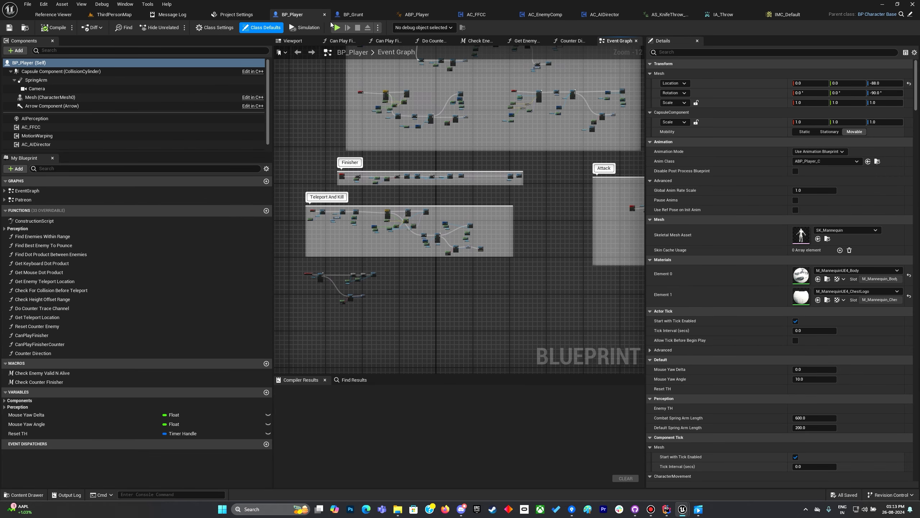
{"action": "right_click_drag", "start_coordinate": [562, 240], "coordinate": [402, 223]}
{"action": "scroll", "coordinate": [501, 249], "scroll_direction": "up", "scroll_amount": 3}
{"action": "right_click", "coordinate": [402, 223]}
{"action": "type", "text": "IA"}
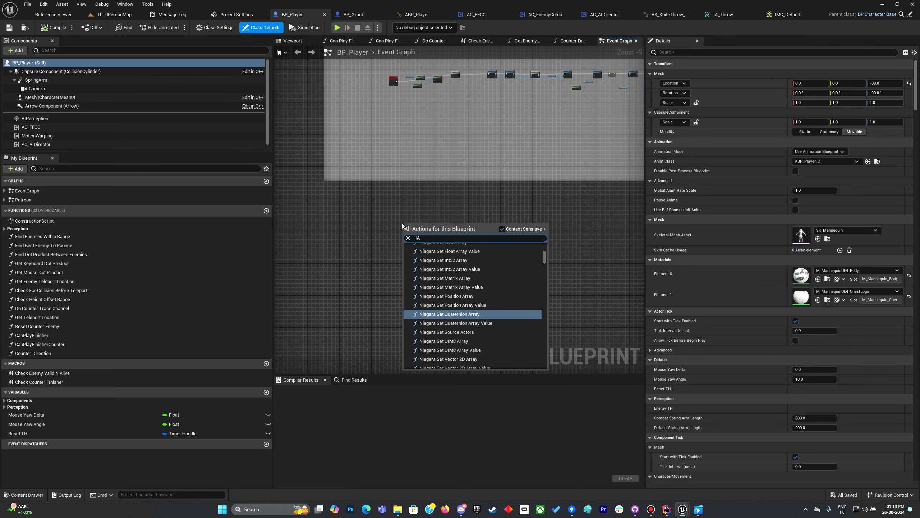
{"action": "type", "text": "_Throw"}
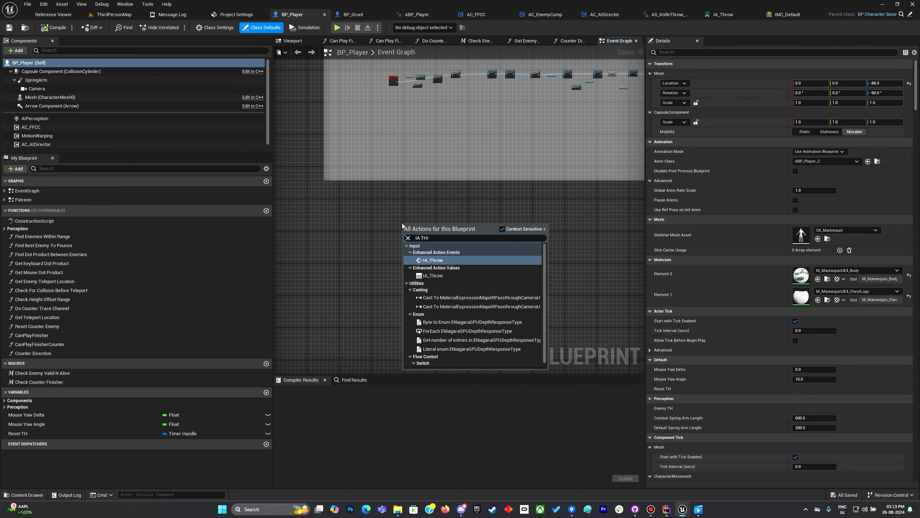
{"action": "key", "text": "Return"}
{"action": "scroll", "coordinate": [402, 224], "scroll_direction": "up", "scroll_amount": 9}
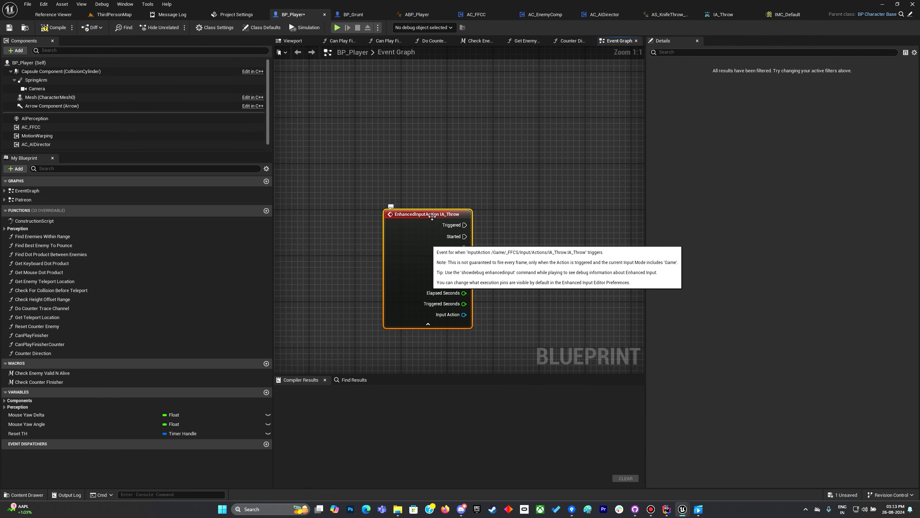
{"action": "right_click_drag", "start_coordinate": [435, 212], "coordinate": [340, 168]}
{"action": "left_click_drag", "start_coordinate": [369, 190], "coordinate": [504, 192]}
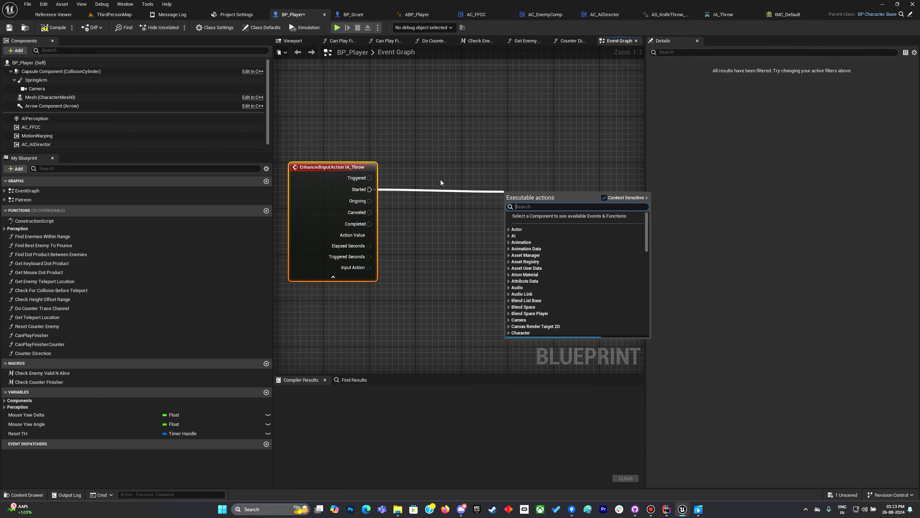
{"action": "right_click_drag", "start_coordinate": [440, 179], "coordinate": [477, 217]}
{"action": "left_click", "coordinate": [473, 218]}
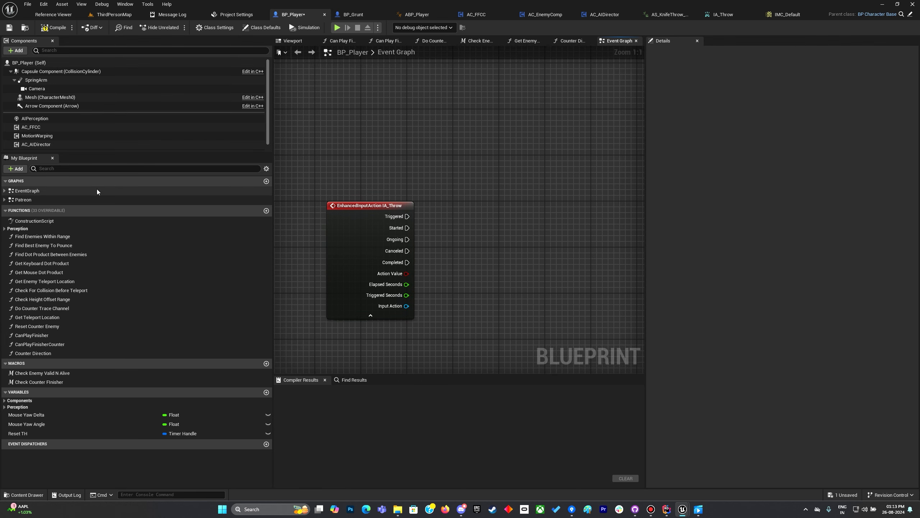
Place a reference to the AC_FFCC component beside the IA_Throw event
{"action": "left_click_drag", "start_coordinate": [71, 129], "coordinate": [489, 273]}
{"action": "right_click_drag", "start_coordinate": [489, 275], "coordinate": [386, 271]}
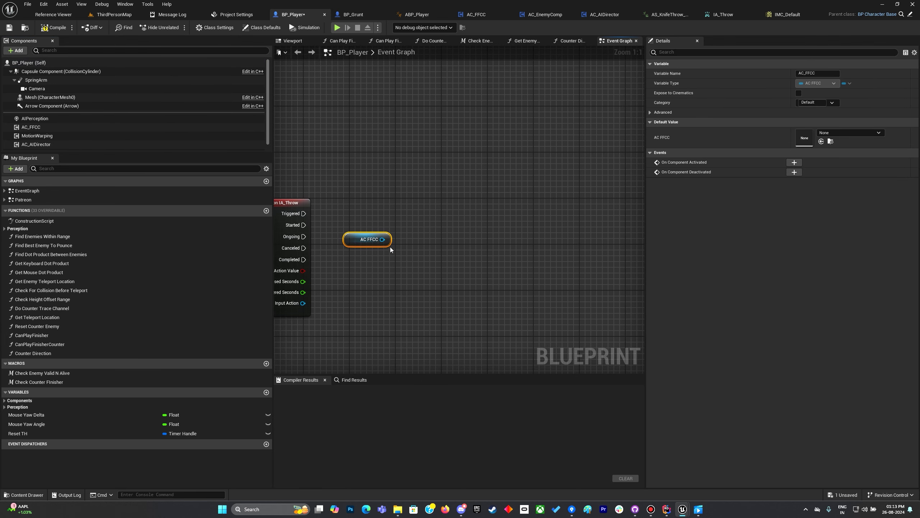
{"action": "left_click_drag", "start_coordinate": [383, 240], "coordinate": [398, 240]}
{"action": "type", "text": "get"}
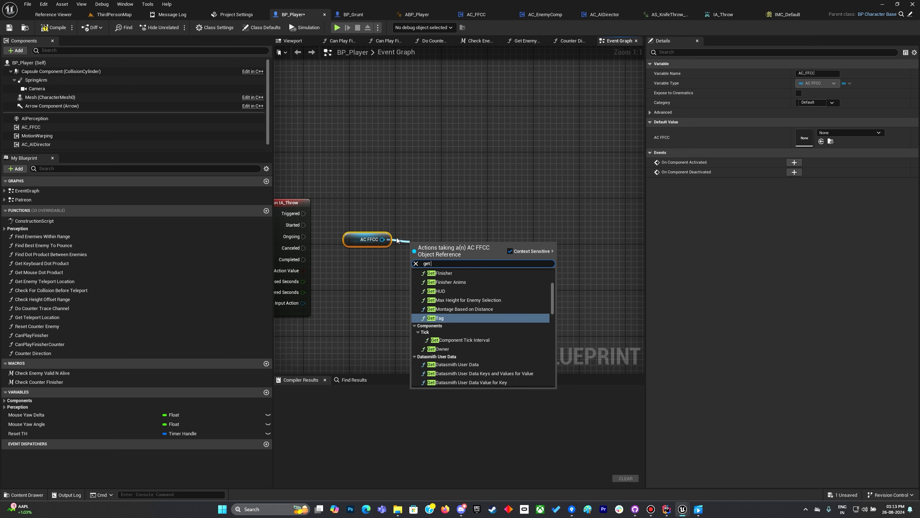
{"action": "type", "text": " p"}
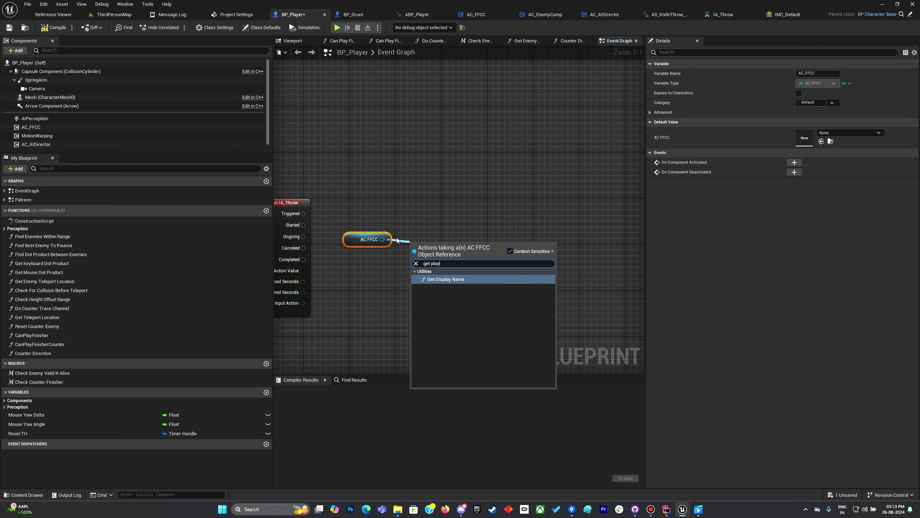
{"action": "key", "text": "BackSpace"}
{"action": "type", "text": "stat"}
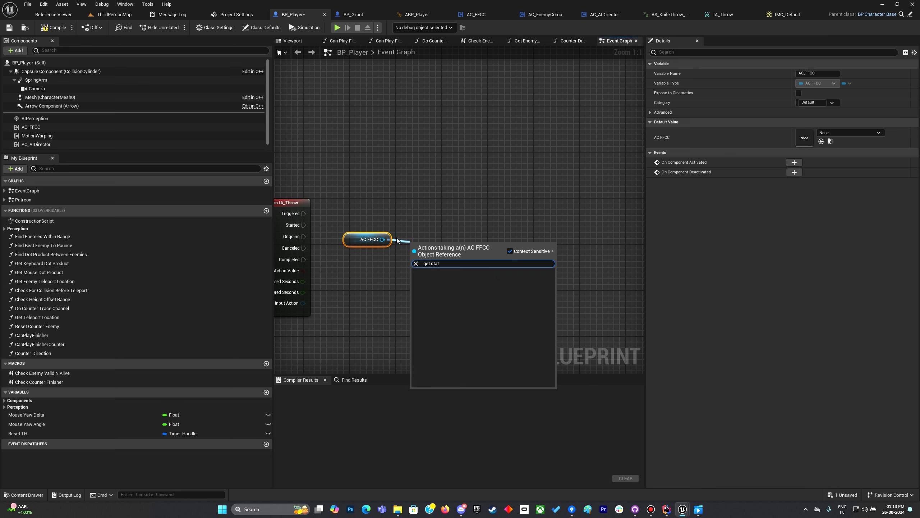
{"action": "key", "text": "BackSpace"}
{"action": "key", "text": "BackSpace"}
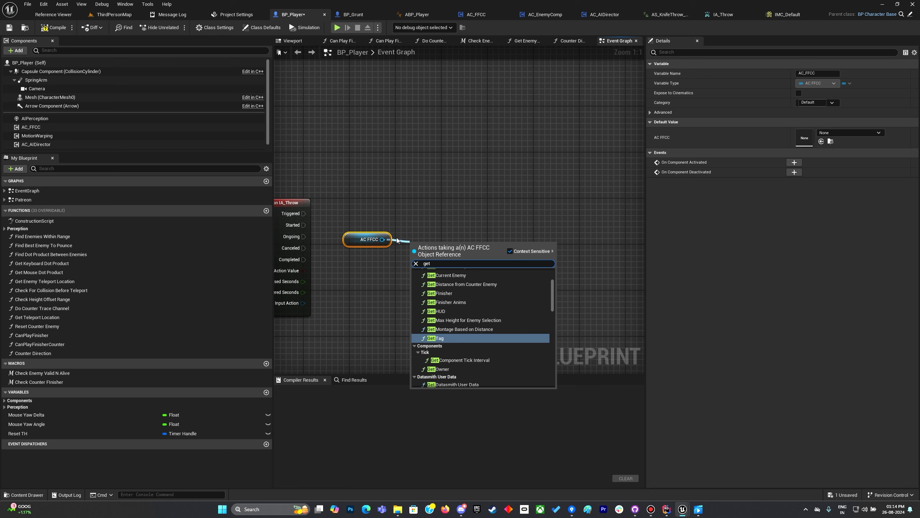
{"action": "key", "text": "Return"}
Following the tag check in the IA_Attack logic, add a Get Tag node from the AC_FFCC reference and place it beside it
{"action": "scroll", "coordinate": [370, 203], "scroll_direction": "down", "scroll_amount": 5}
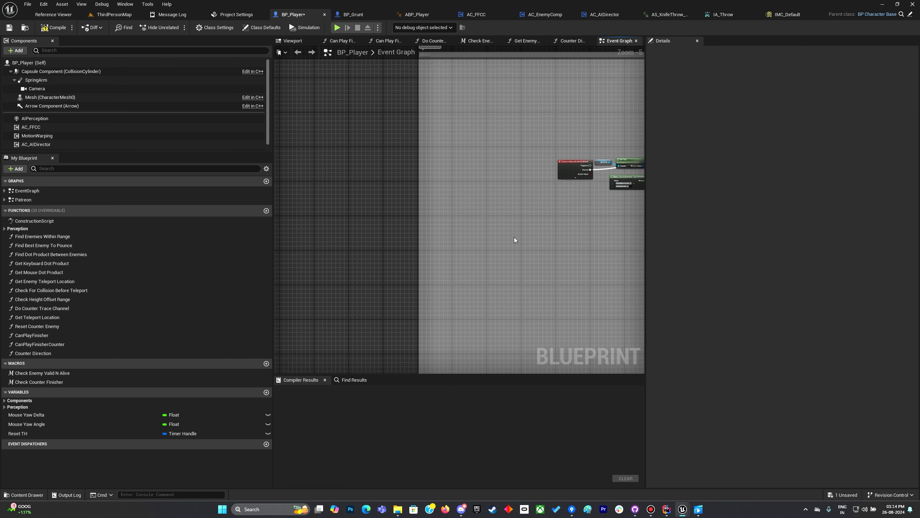
{"action": "scroll", "coordinate": [425, 203], "scroll_direction": "up", "scroll_amount": 4}
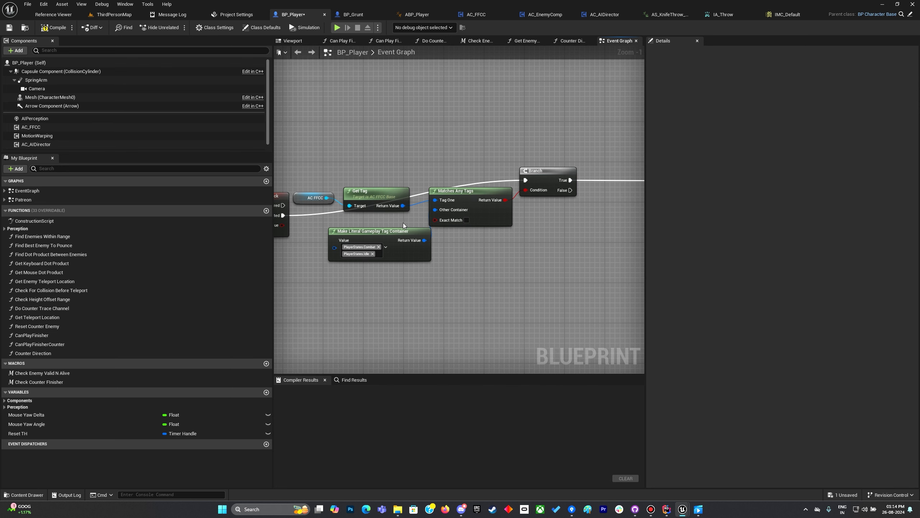
{"action": "scroll", "coordinate": [392, 232], "scroll_direction": "down", "scroll_amount": 4}
{"action": "scroll", "coordinate": [369, 255], "scroll_direction": "up", "scroll_amount": 4}
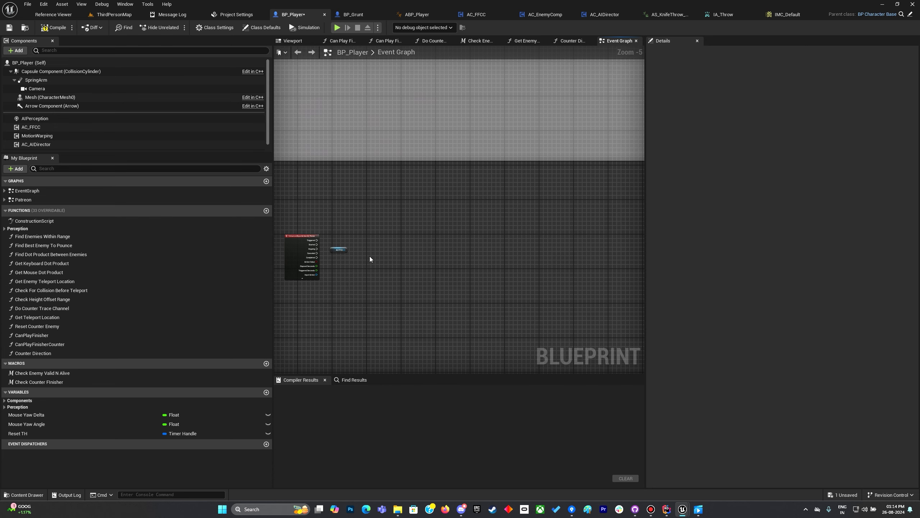
{"action": "left_click_drag", "start_coordinate": [314, 246], "coordinate": [339, 253]}
{"action": "type", "text": "get tag"}
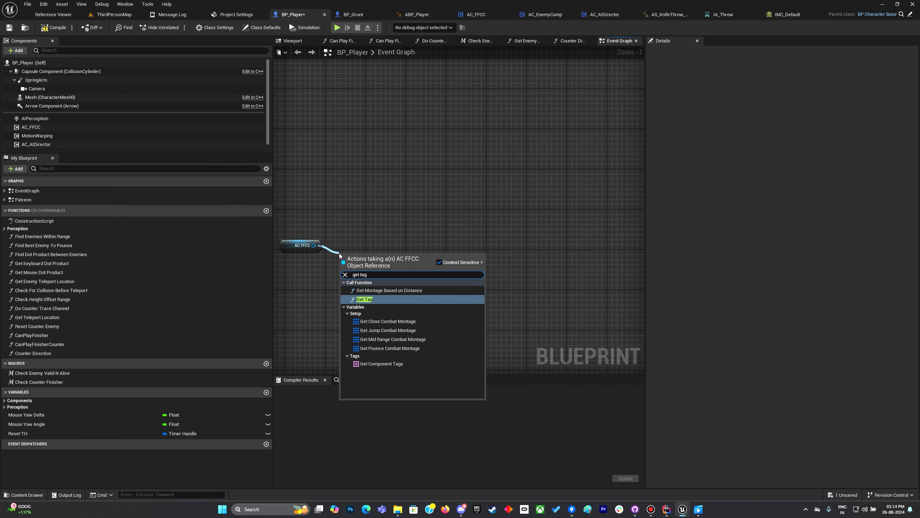
{"action": "key", "text": "Return"}
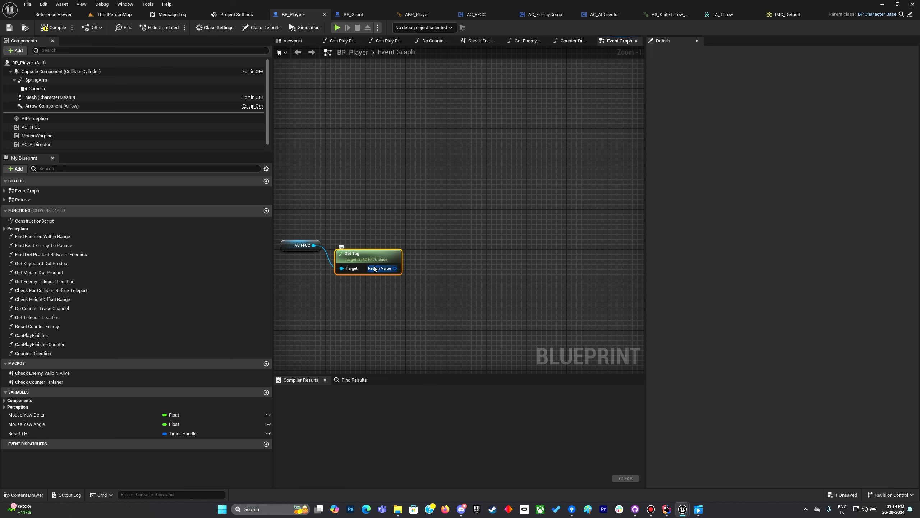
{"action": "left_click_drag", "start_coordinate": [340, 253], "coordinate": [346, 232]}
Copy the Matches Any Tags, Make Literal Gameplay Tag Container and Branch nodes from the IA_Attack logic to the IA_Throw event
{"action": "scroll", "coordinate": [377, 234], "scroll_direction": "down", "scroll_amount": 4}
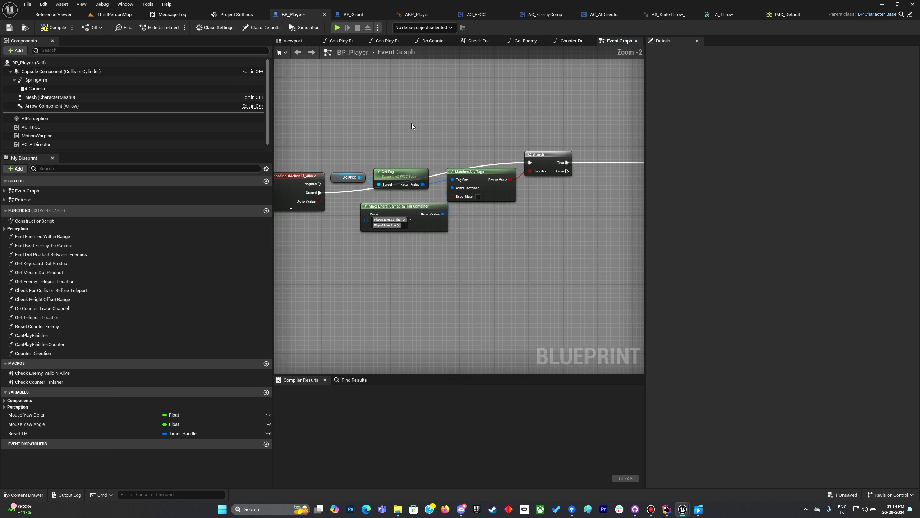
{"action": "scroll", "coordinate": [412, 124], "scroll_direction": "up", "scroll_amount": 2}
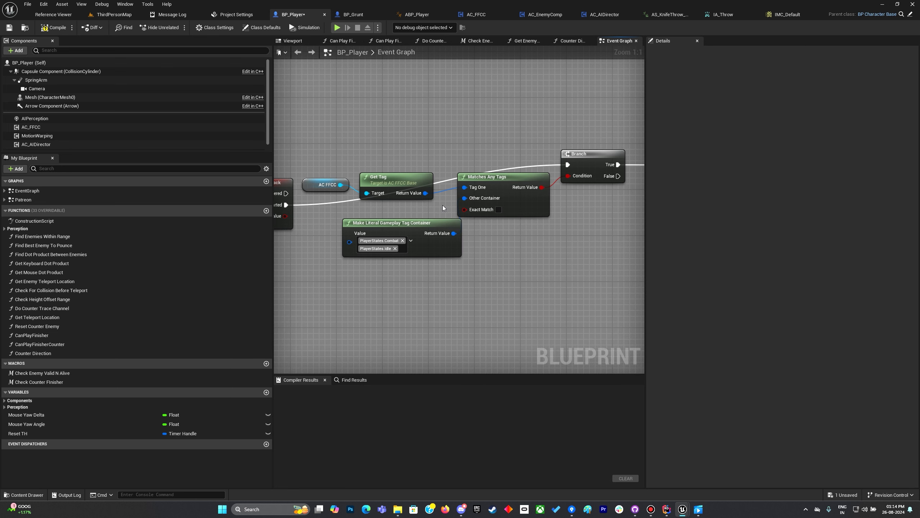
{"action": "left_click_drag", "start_coordinate": [446, 151], "coordinate": [590, 277]}
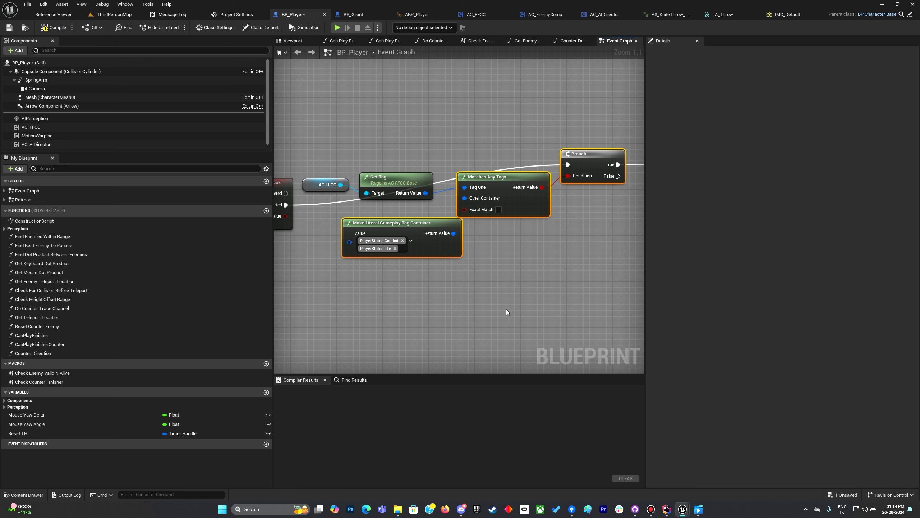
{"action": "scroll", "coordinate": [496, 322], "scroll_direction": "down", "scroll_amount": 4}
{"action": "right_click_drag", "start_coordinate": [485, 339], "coordinate": [409, 47]}
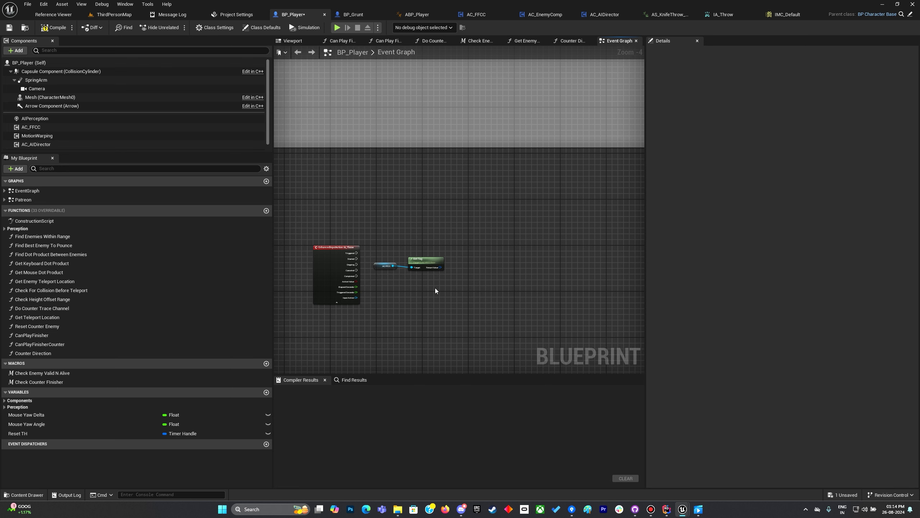
{"action": "key", "text": "ctrl+v"}
Connect the IA_Throw event's Started output to the pasted Branch and move the event node up in line with it
{"action": "scroll", "coordinate": [414, 274], "scroll_direction": "up", "scroll_amount": 4}
{"action": "left_click_drag", "start_coordinate": [317, 224], "coordinate": [541, 189]}
{"action": "right_click_drag", "start_coordinate": [470, 254], "coordinate": [592, 251]}
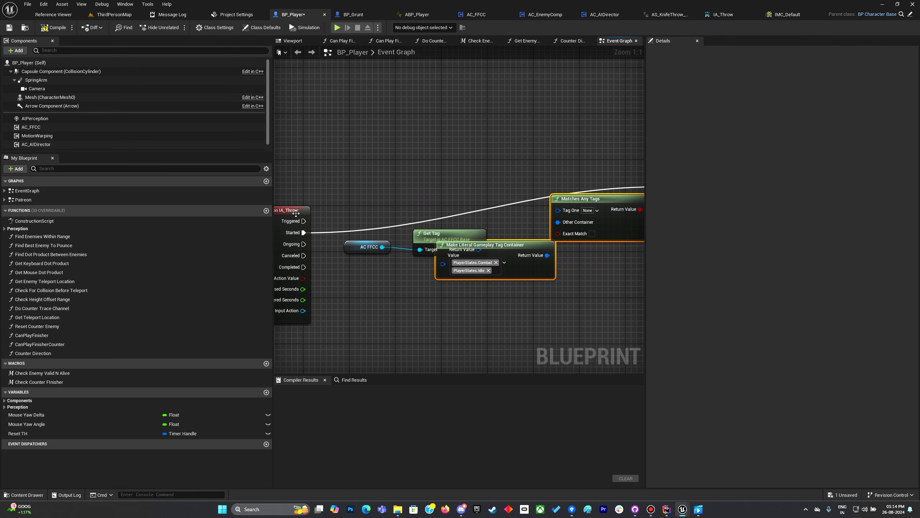
{"action": "left_click", "coordinate": [314, 171]}
{"action": "left_click", "coordinate": [507, 235]}
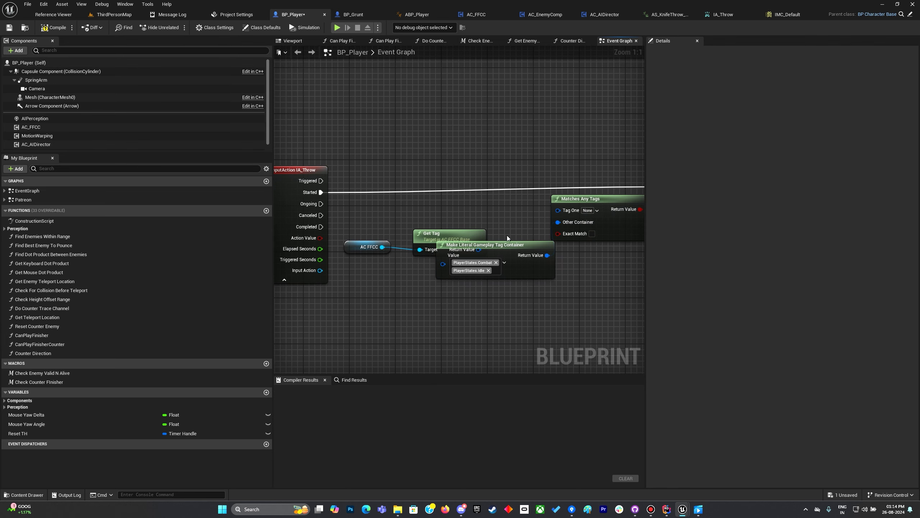
Wire Get Tag to Tag One and the literal tag container to Other Container on Matches Any Tags, tidying the node layout
{"action": "right_click_drag", "start_coordinate": [507, 235], "coordinate": [416, 227]}
{"action": "left_click_drag", "start_coordinate": [415, 241], "coordinate": [467, 202]}
{"action": "right_click_drag", "start_coordinate": [344, 222], "coordinate": [388, 234]}
{"action": "left_click_drag", "start_coordinate": [333, 235], "coordinate": [446, 219]}
{"action": "left_click_drag", "start_coordinate": [453, 278], "coordinate": [434, 251]}
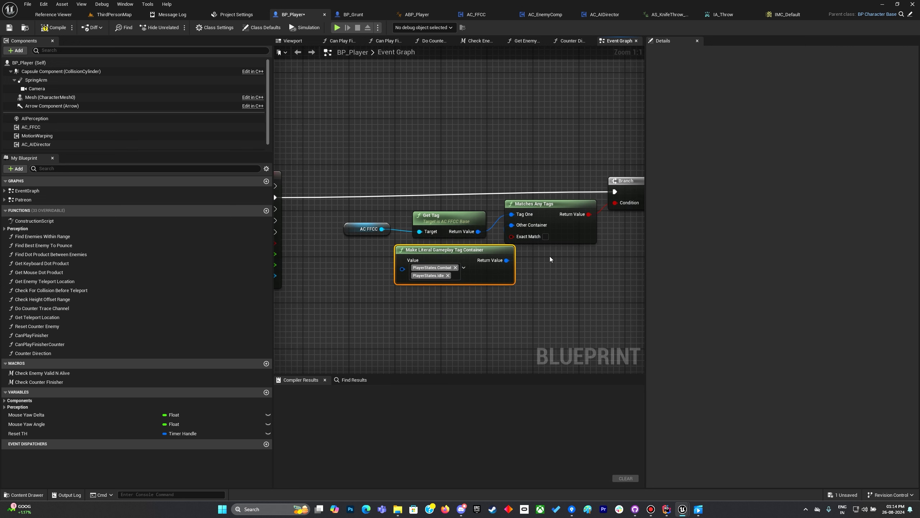
{"action": "scroll", "coordinate": [431, 254], "scroll_direction": "down", "scroll_amount": 2}
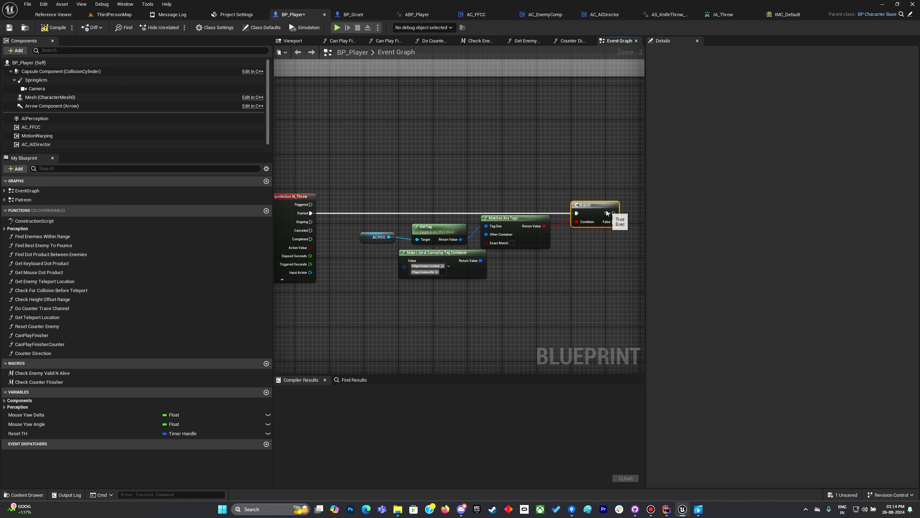
{"action": "left_click", "coordinate": [570, 194]}
{"action": "right_click_drag", "start_coordinate": [570, 193], "coordinate": [431, 196]}
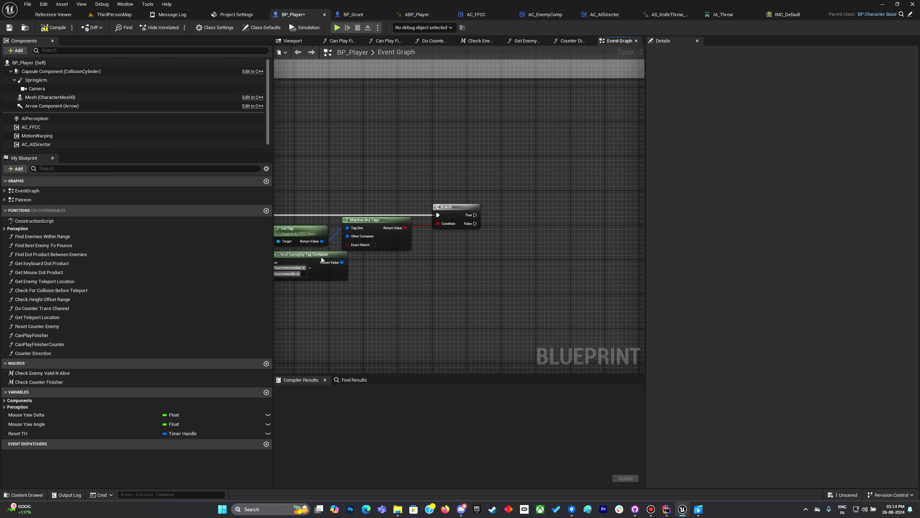
{"action": "left_click_drag", "start_coordinate": [347, 258], "coordinate": [348, 236]}
Add a Play Montage node on the Branch's True output and align it with the Branch
{"action": "scroll", "coordinate": [418, 232], "scroll_direction": "up", "scroll_amount": 2}
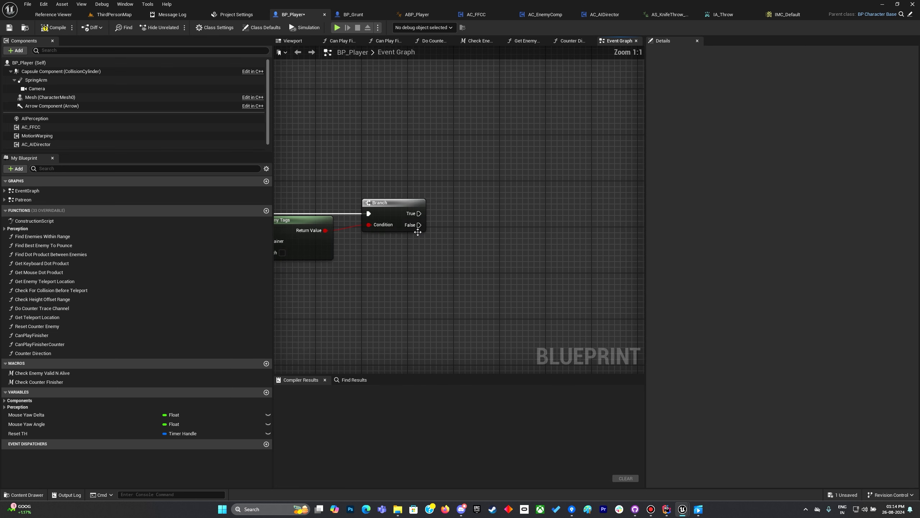
{"action": "left_click_drag", "start_coordinate": [497, 213], "coordinate": [498, 214]}
{"action": "type", "text": "play mo"}
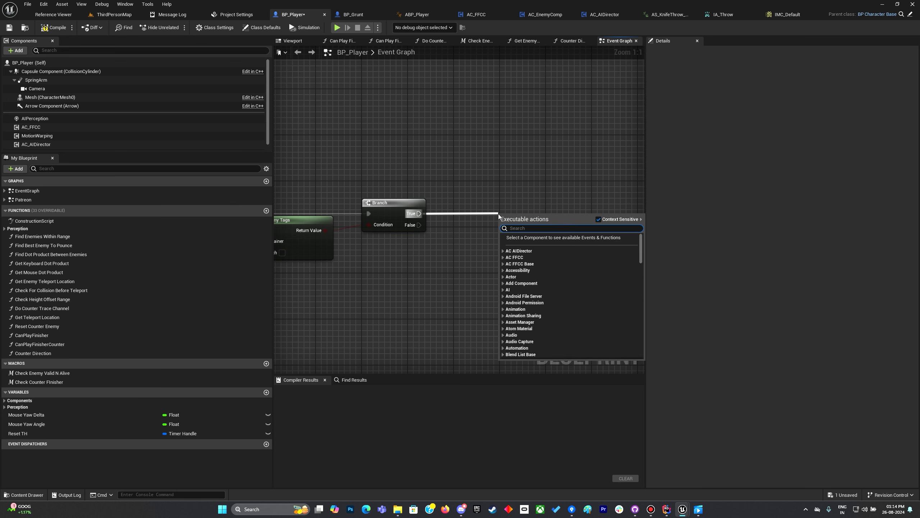
{"action": "key", "text": "Down"}
{"action": "key", "text": "Down"}
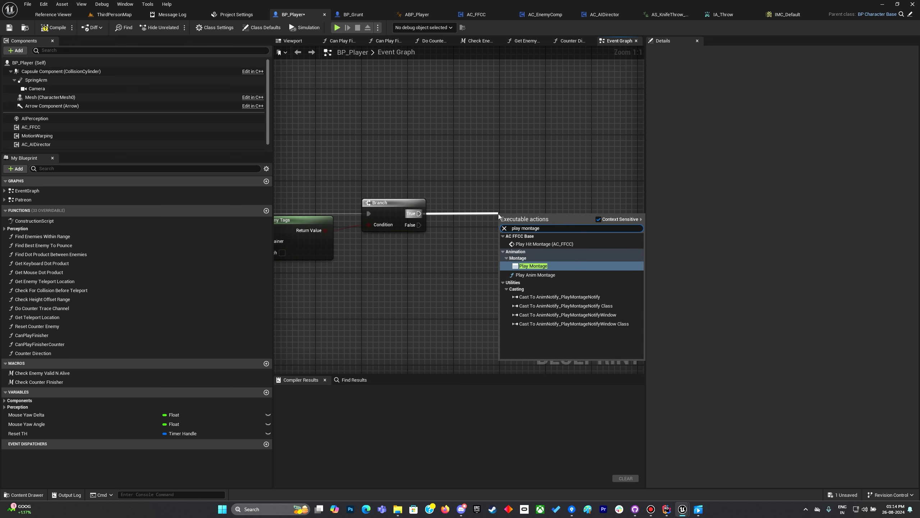
{"action": "key", "text": "Return"}
{"action": "left_click_drag", "start_coordinate": [556, 216], "coordinate": [573, 206]}
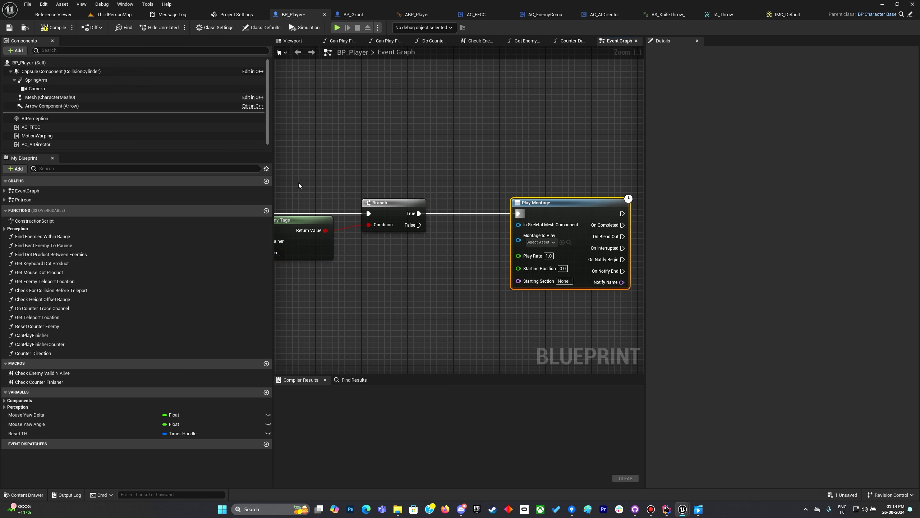
Connect a Mesh component reference to Play Montage's In Skeletal Mesh Component input and place it beside the node
{"action": "left_click_drag", "start_coordinate": [56, 98], "coordinate": [546, 224]}
{"action": "left_click_drag", "start_coordinate": [451, 223], "coordinate": [448, 227]}
{"action": "left_click", "coordinate": [448, 273]}
{"action": "right_click_drag", "start_coordinate": [509, 281], "coordinate": [403, 271]}
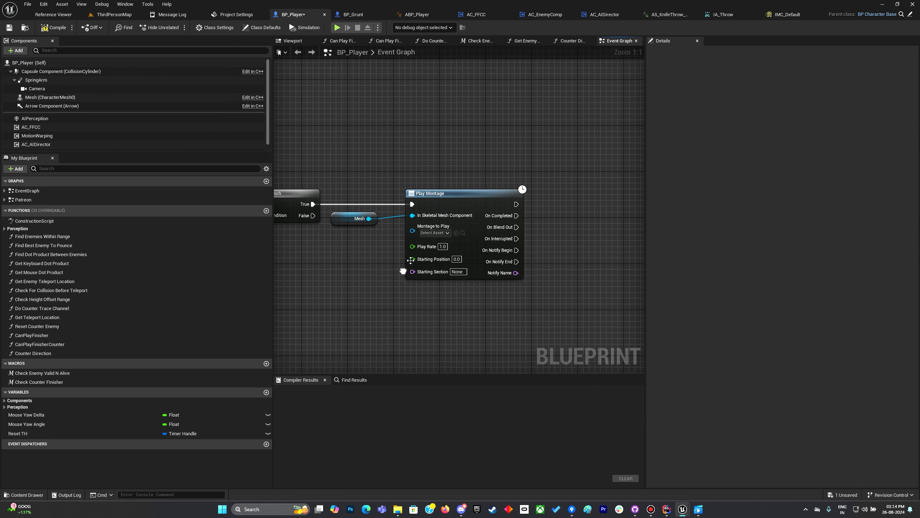
Set Play Montage's Montage to Play to AM_KThrow and shift the node slightly away from the Mesh reference
{"action": "left_click", "coordinate": [436, 233]}
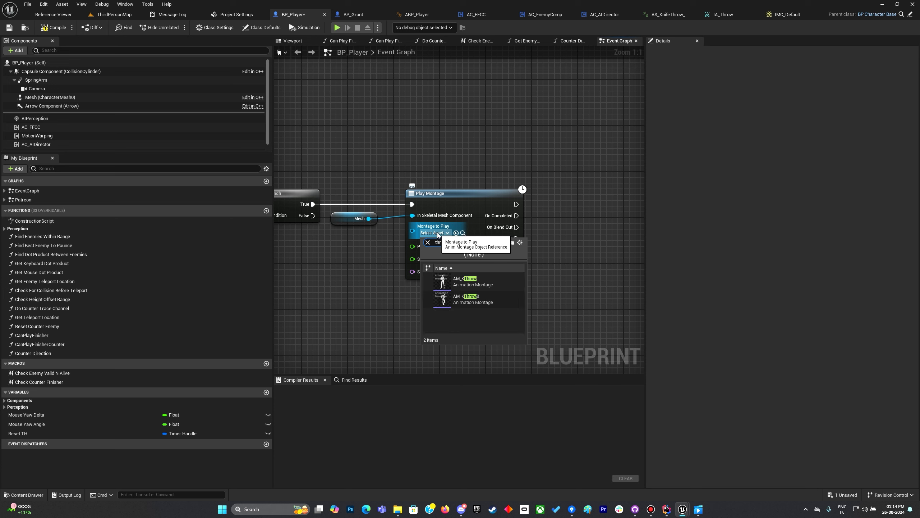
{"action": "left_click", "coordinate": [464, 282]}
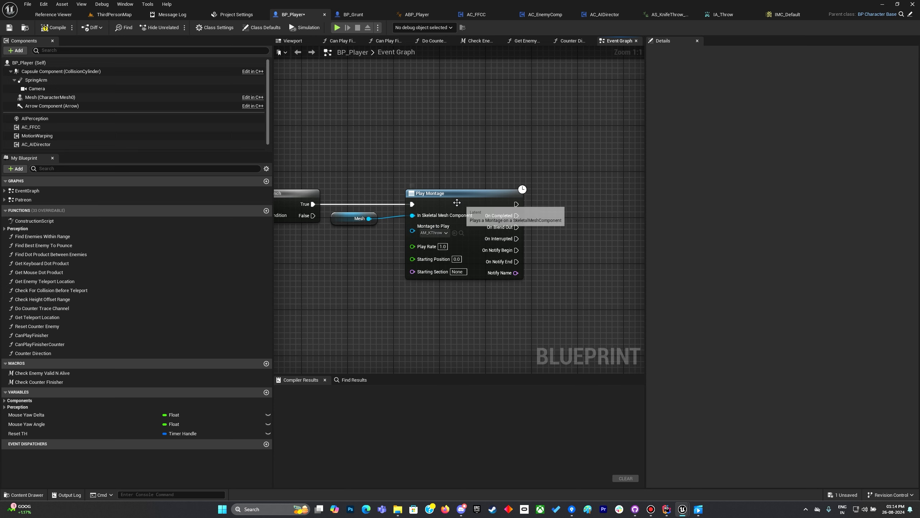
{"action": "left_click_drag", "start_coordinate": [457, 203], "coordinate": [469, 203]}
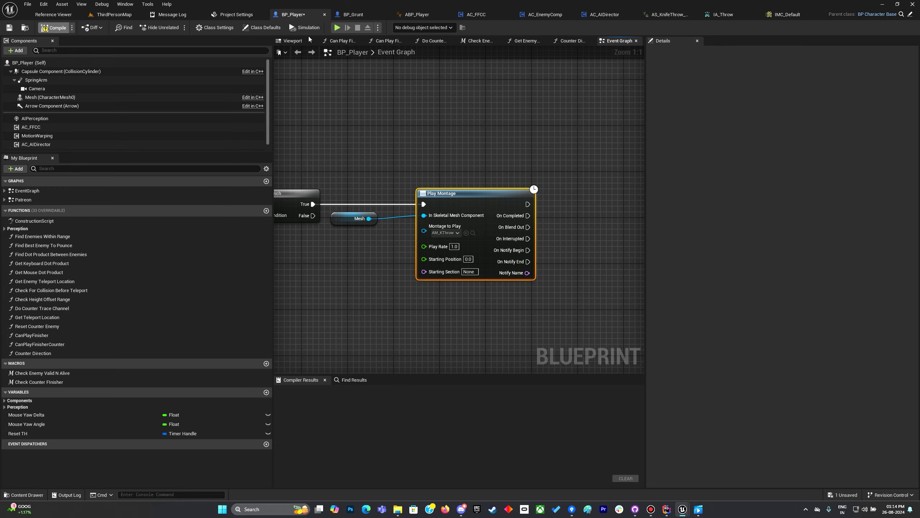
Play-test BP_Player in the preview and watch the throw montage run on the character
{"action": "left_click", "coordinate": [337, 28]}
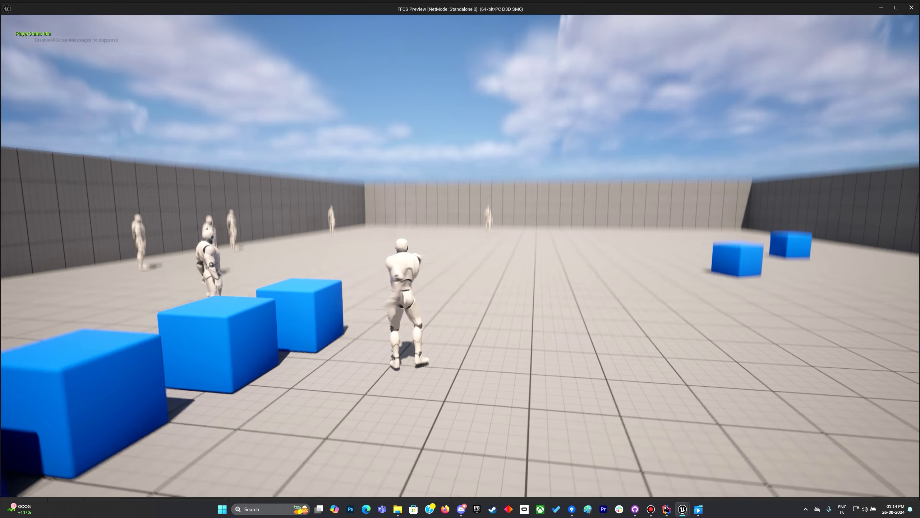
{"action": "key", "text": "w"}
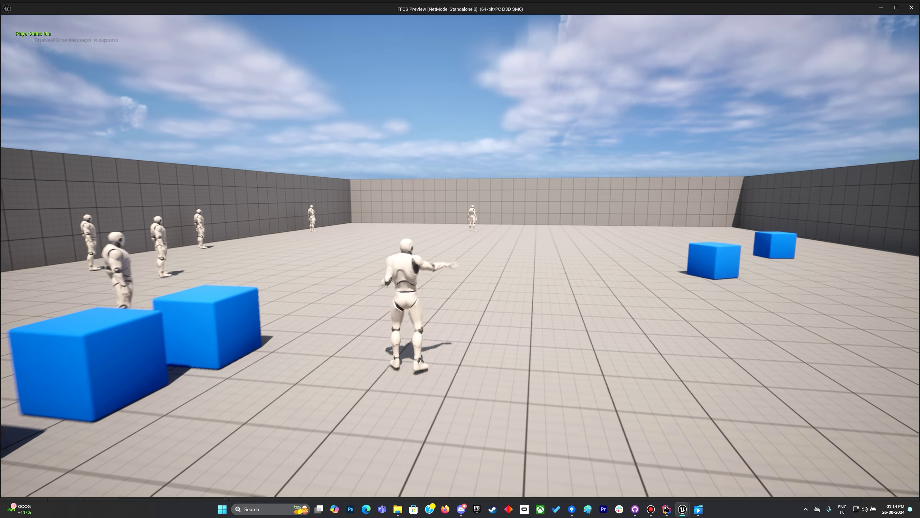
{"action": "key", "text": "Escape"}
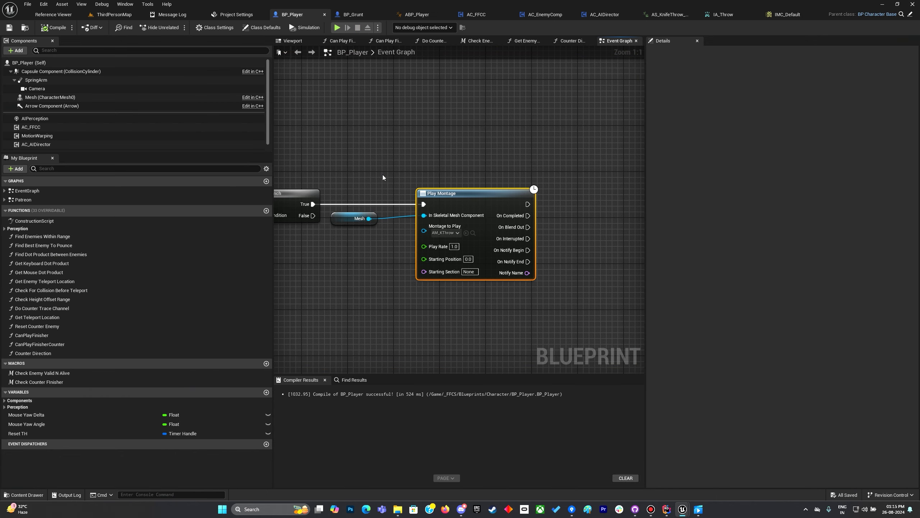
Open the AS_KnifeThrow_Fwd_3_ sequence used in AM_KThrow, enable Force Root Lock in its root motion settings and save it
{"action": "left_click", "coordinate": [473, 233]}
{"action": "double_click", "coordinate": [406, 254]}
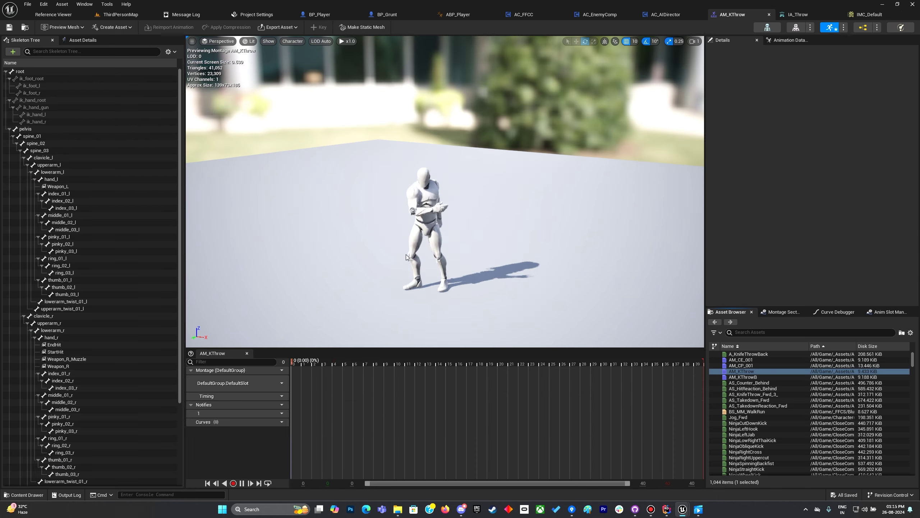
{"action": "right_click", "coordinate": [343, 378]}
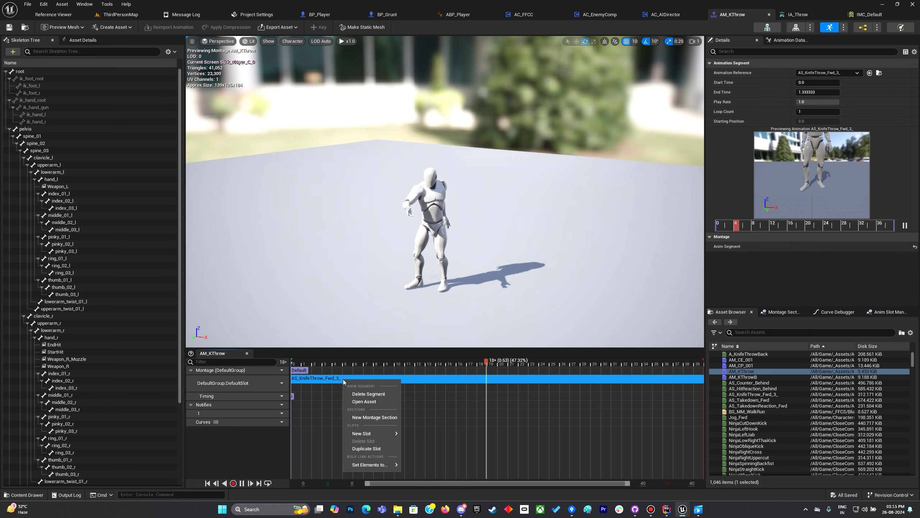
{"action": "left_click", "coordinate": [364, 401]}
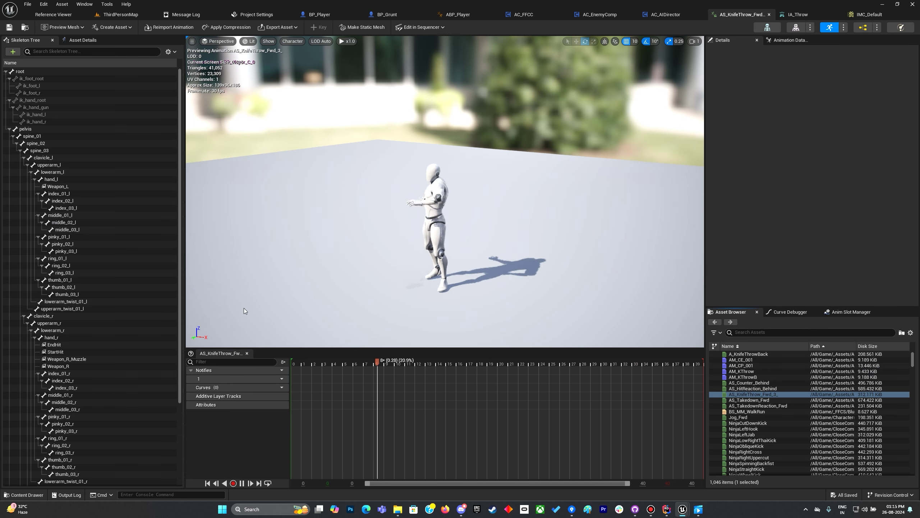
{"action": "left_click", "coordinate": [87, 40]}
{"action": "left_click", "coordinate": [80, 423]}
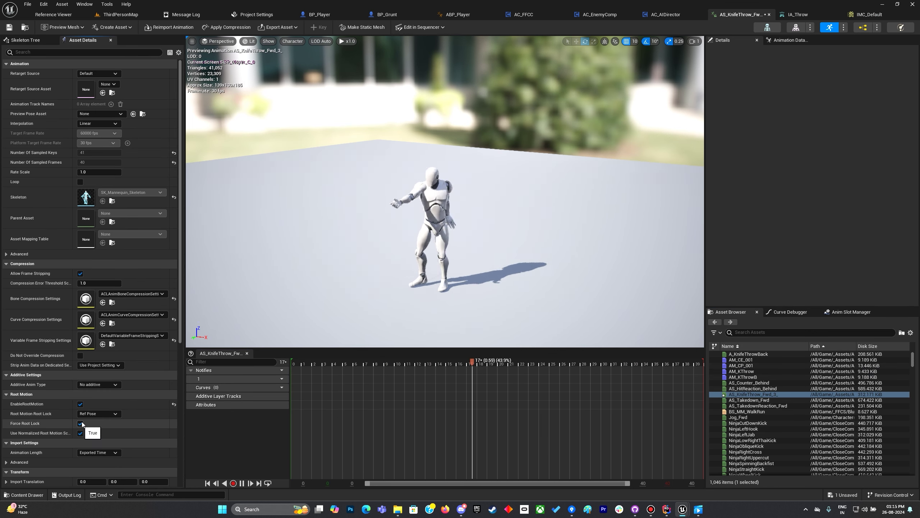
{"action": "left_click", "coordinate": [8, 27]}
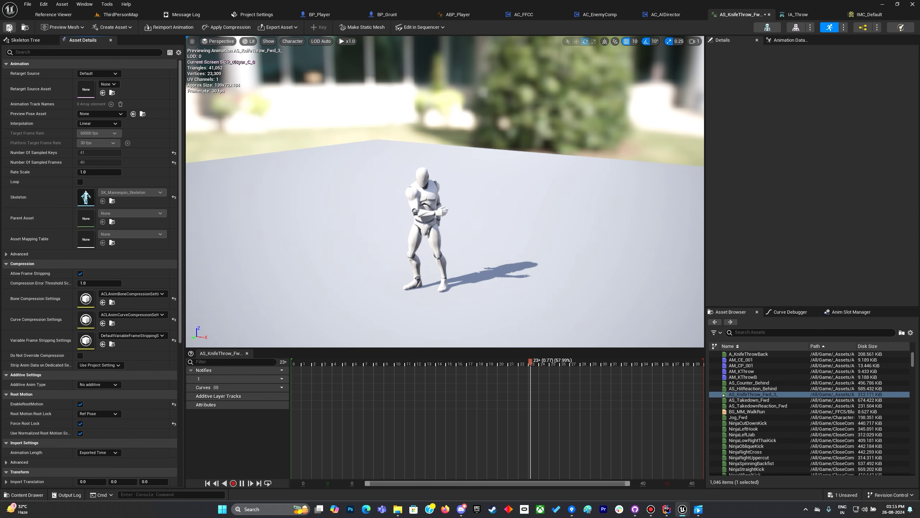
Play-test the throw in ThirdPersonMap, moving the player among the BP_Grunt enemies
{"action": "left_click", "coordinate": [131, 18]}
{"action": "key", "text": "alt+p"}
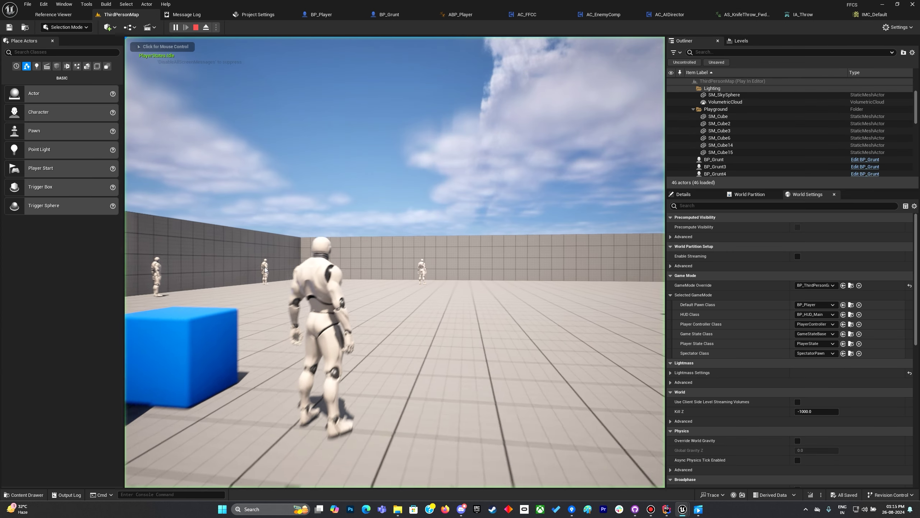
{"action": "key", "text": "w"}
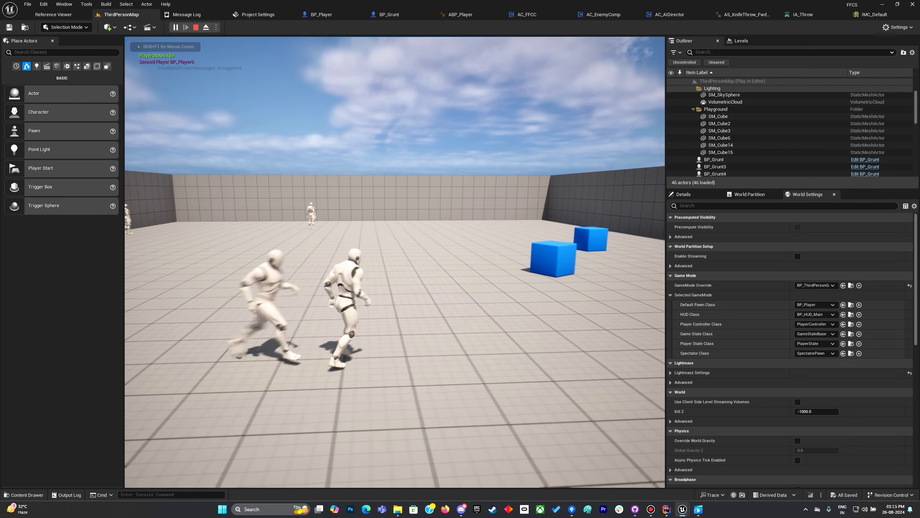
{"action": "key", "text": "w"}
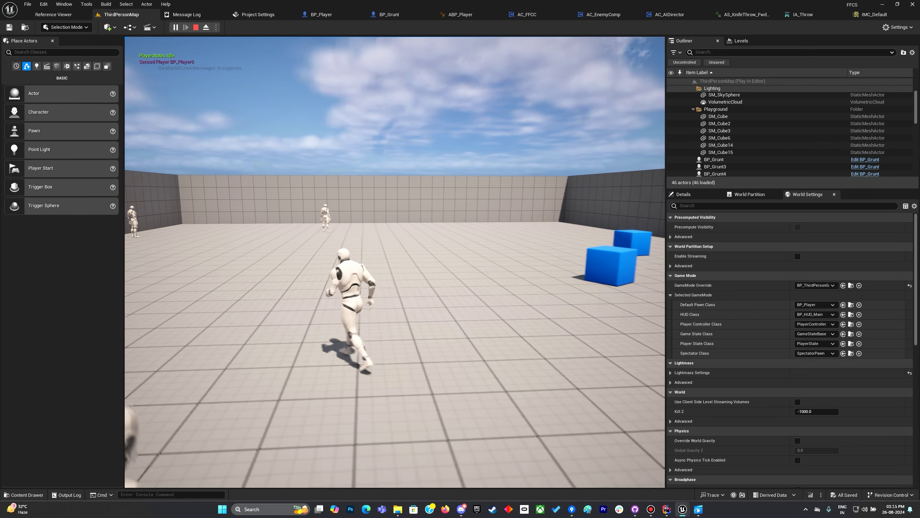
{"action": "key", "text": "w"}
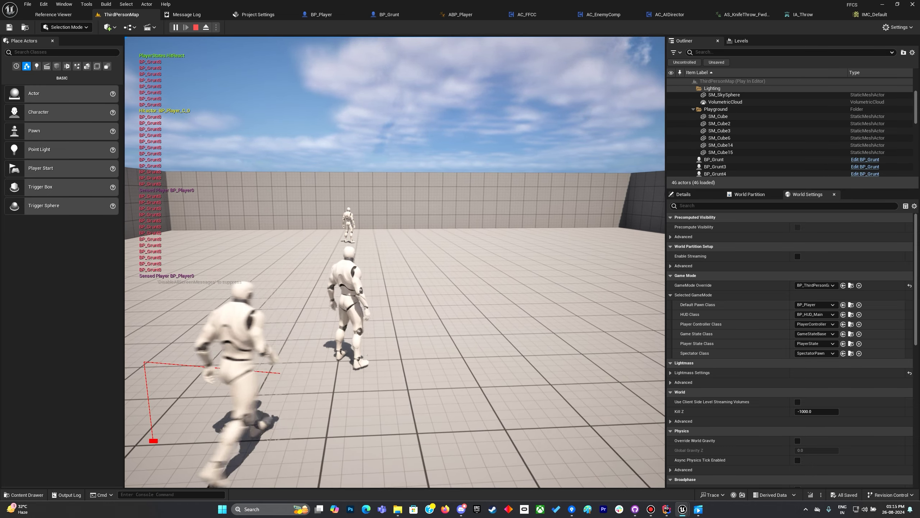
{"action": "key", "text": "w"}
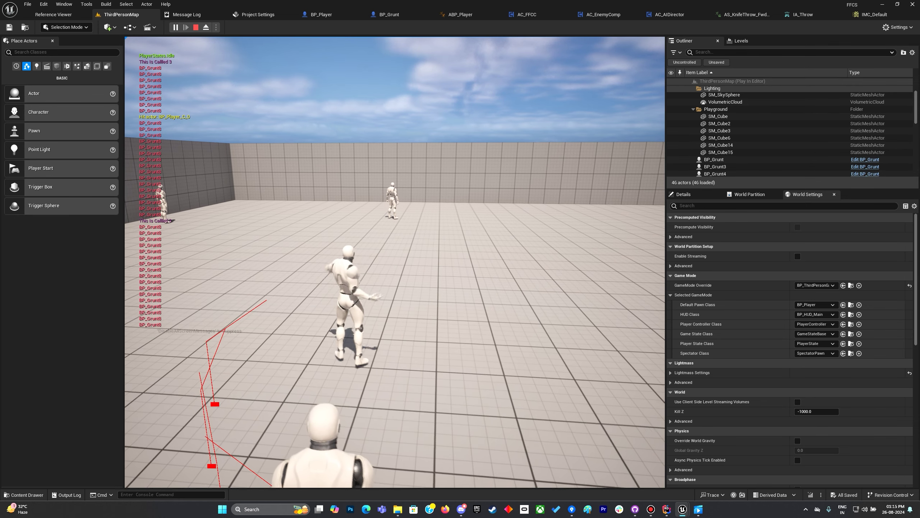
{"action": "key", "text": "Escape"}
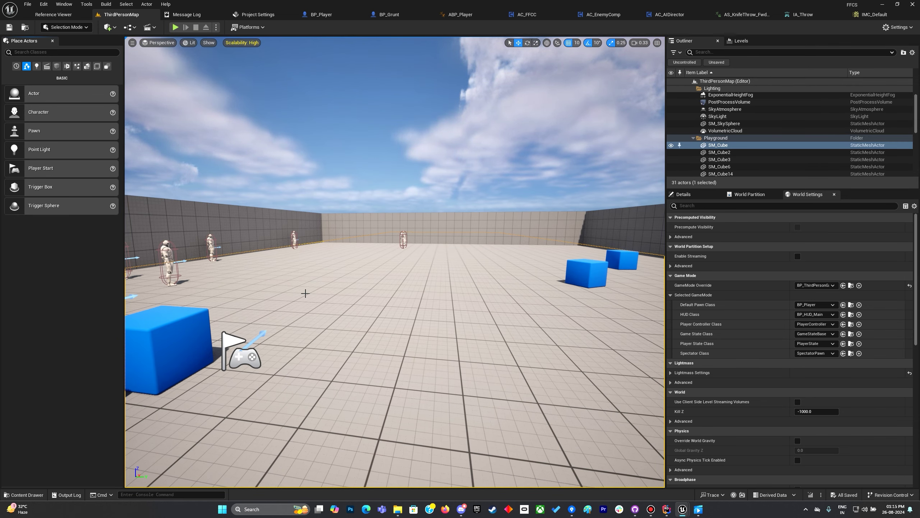
In BP_Player's event graph, move the Mesh and Play Montage nodes farther from the Branch to make room between them
{"action": "key", "text": "ctrl+space"}
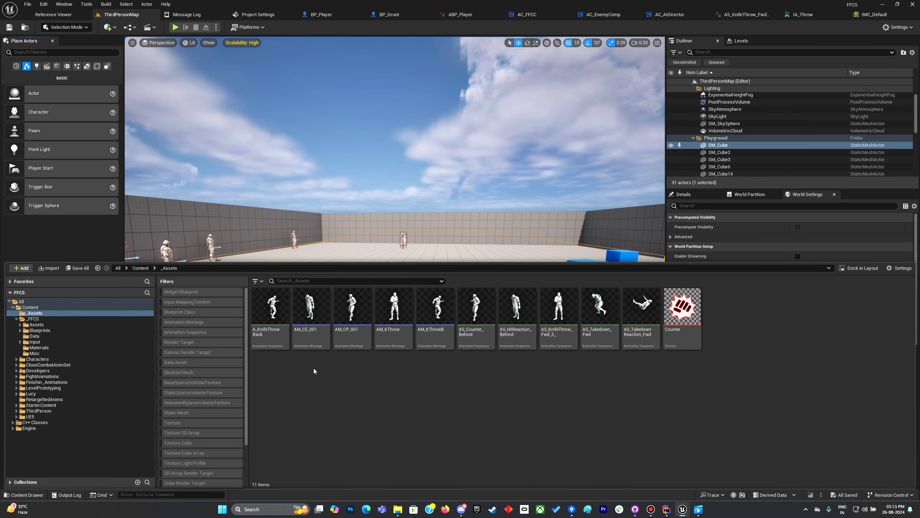
{"action": "left_click", "coordinate": [141, 268]}
{"action": "left_click", "coordinate": [322, 14]}
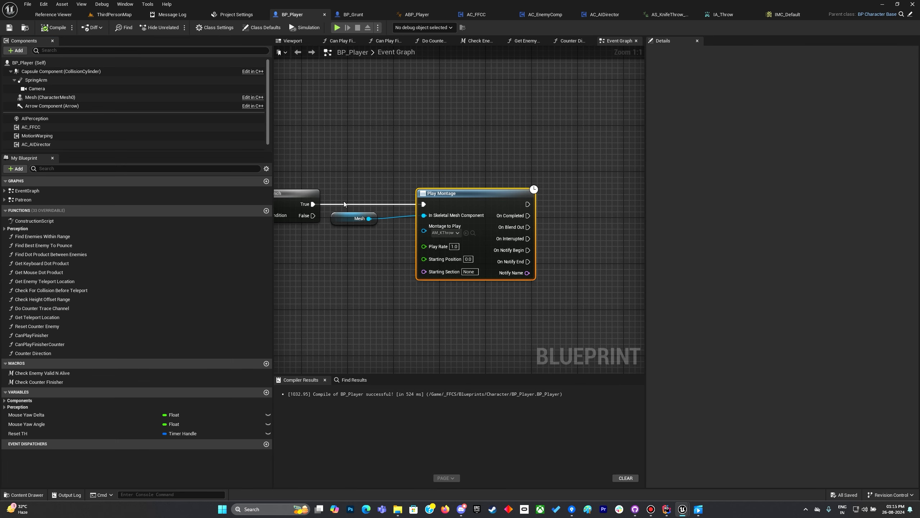
{"action": "left_click_drag", "start_coordinate": [503, 199], "coordinate": [629, 198]}
{"action": "left_click", "coordinate": [505, 195]}
{"action": "right_click_drag", "start_coordinate": [513, 195], "coordinate": [400, 198]}
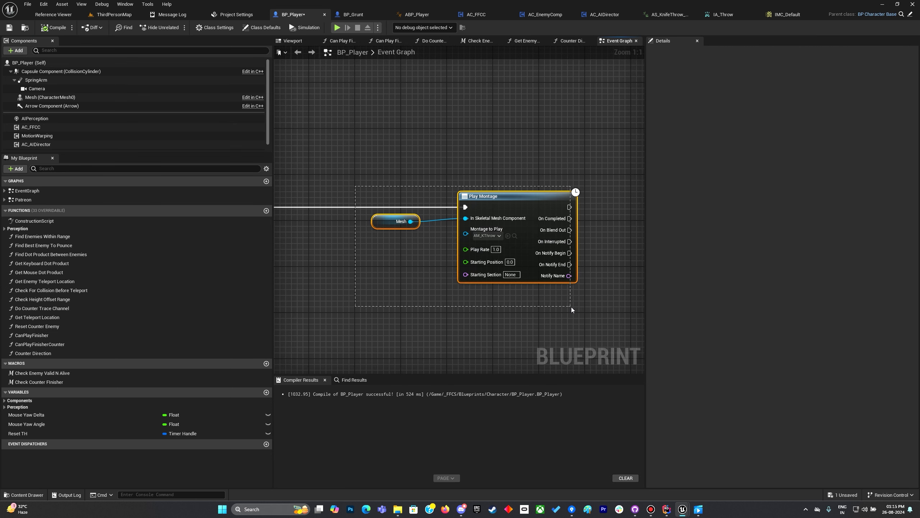
{"action": "left_click_drag", "start_coordinate": [571, 309], "coordinate": [571, 309]}
{"action": "left_click_drag", "start_coordinate": [487, 196], "coordinate": [537, 199]}
{"action": "left_click", "coordinate": [390, 284]}
{"action": "right_click_drag", "start_coordinate": [390, 284], "coordinate": [462, 279]}
{"action": "scroll", "coordinate": [461, 279], "scroll_direction": "down", "scroll_amount": 2}
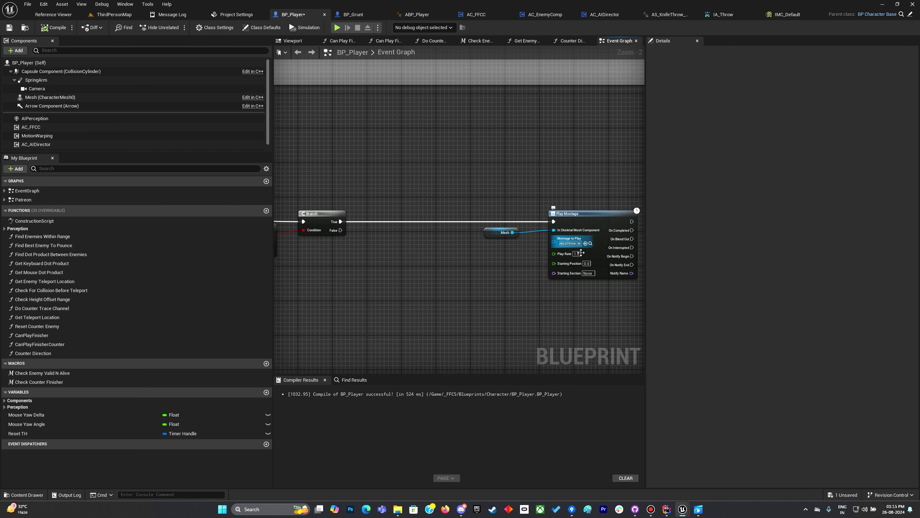
Open the AM_KThrow montage from the Play Montage node and scrub its timeline to examine the throw
{"action": "left_click", "coordinate": [590, 244]}
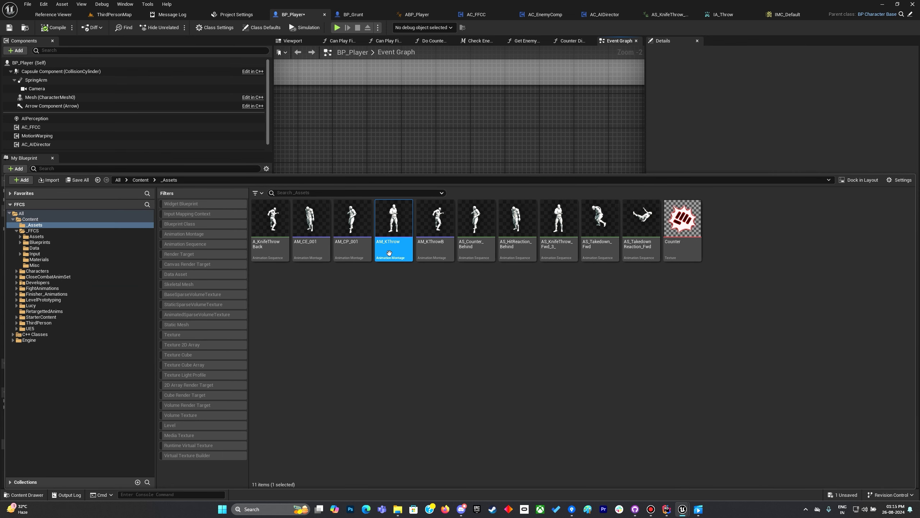
{"action": "double_click", "coordinate": [386, 251]}
{"action": "left_click", "coordinate": [429, 369]}
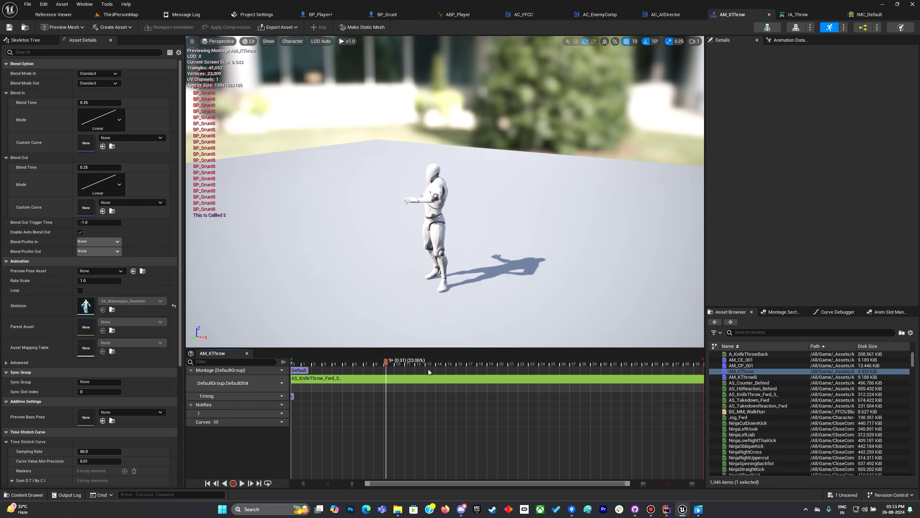
{"action": "left_click", "coordinate": [299, 369]}
{"action": "left_click_drag", "start_coordinate": [300, 369], "coordinate": [414, 372]}
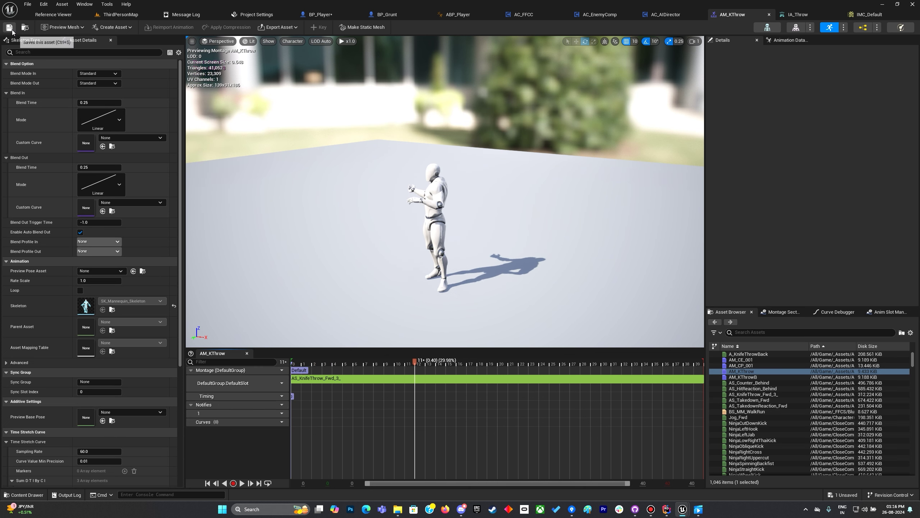
Return to ThirdPersonMap and open the _FFCS/Blueprints/AnimNotifyStates content folder
{"action": "left_click", "coordinate": [122, 18]}
{"action": "key", "text": "ctrl+space"}
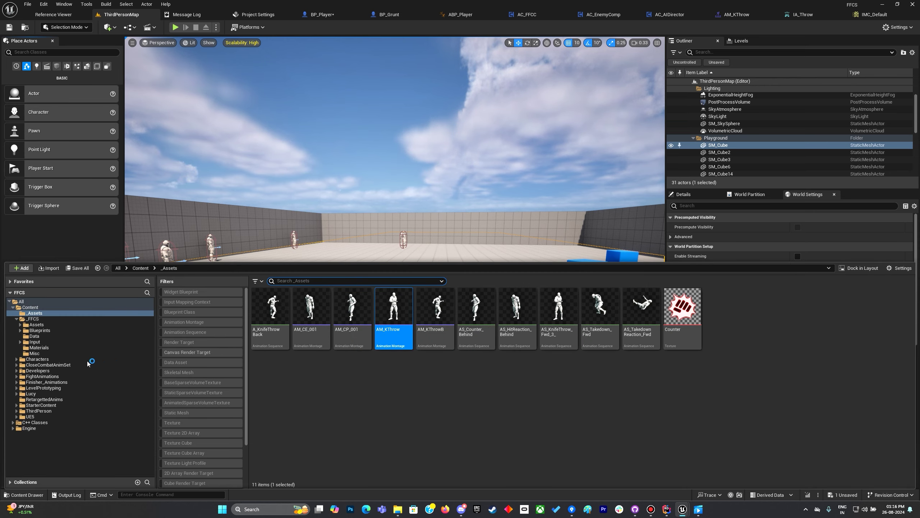
{"action": "left_click", "coordinate": [55, 325]}
{"action": "left_click", "coordinate": [58, 330]}
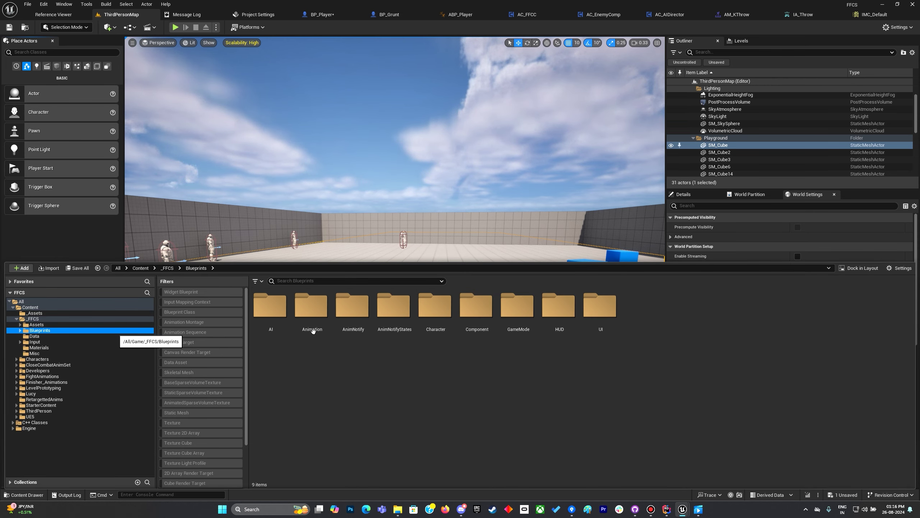
{"action": "double_click", "coordinate": [378, 339]}
Create a Blueprint class with AnimNotifyState as its parent and begin its name with the prefix ANS_
{"action": "right_click", "coordinate": [576, 334]}
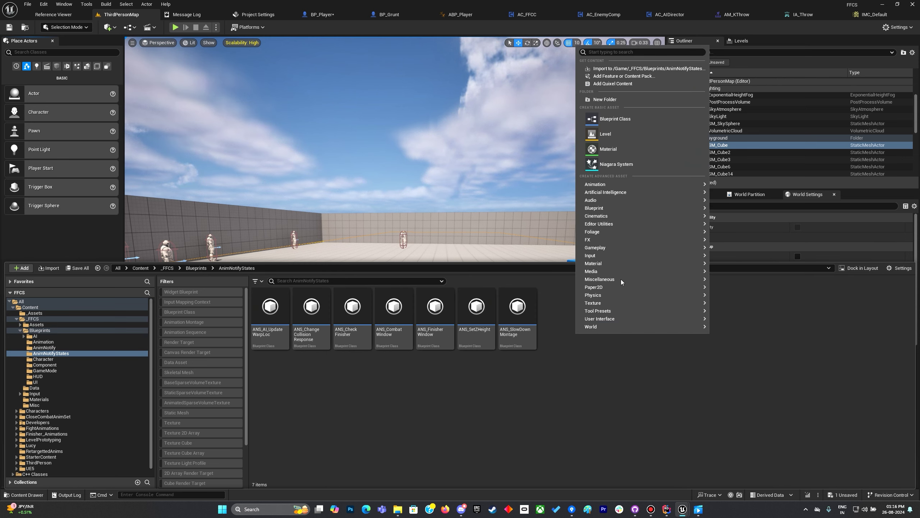
{"action": "left_click", "coordinate": [651, 122]}
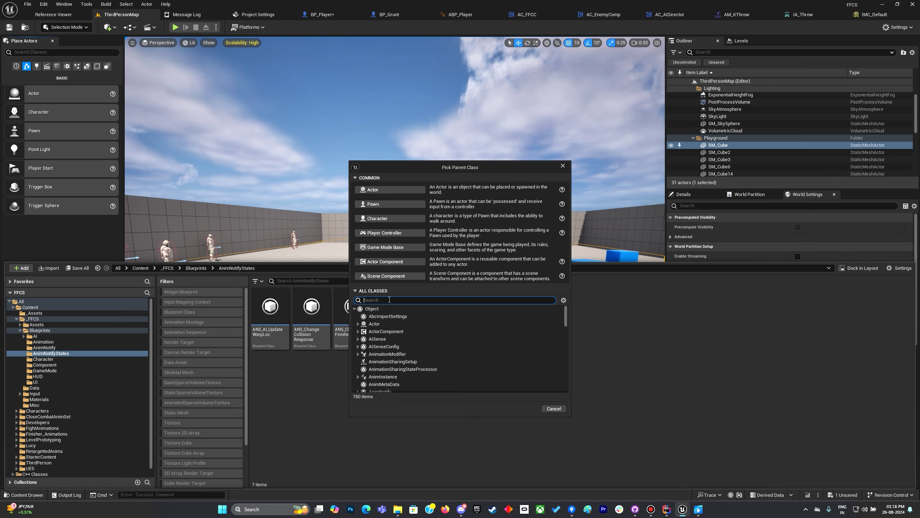
{"action": "type", "text": "anim"}
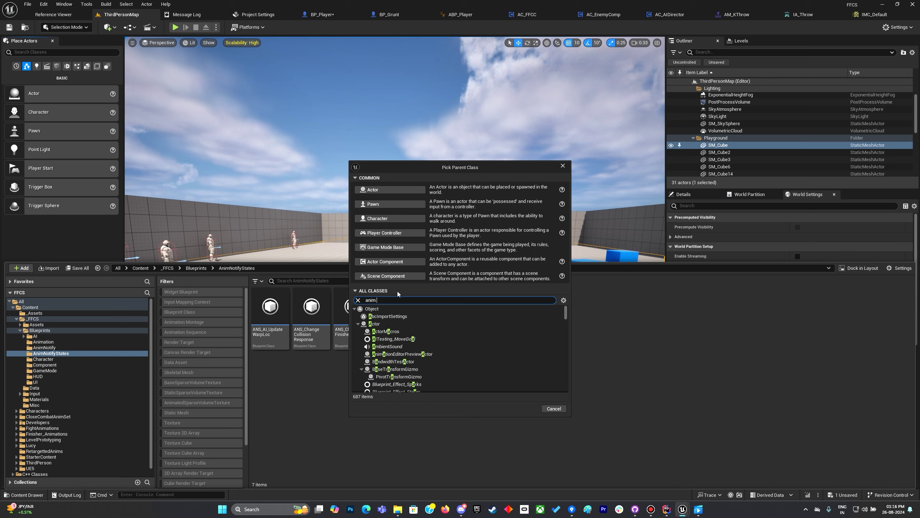
{"action": "type", "text": " notif"}
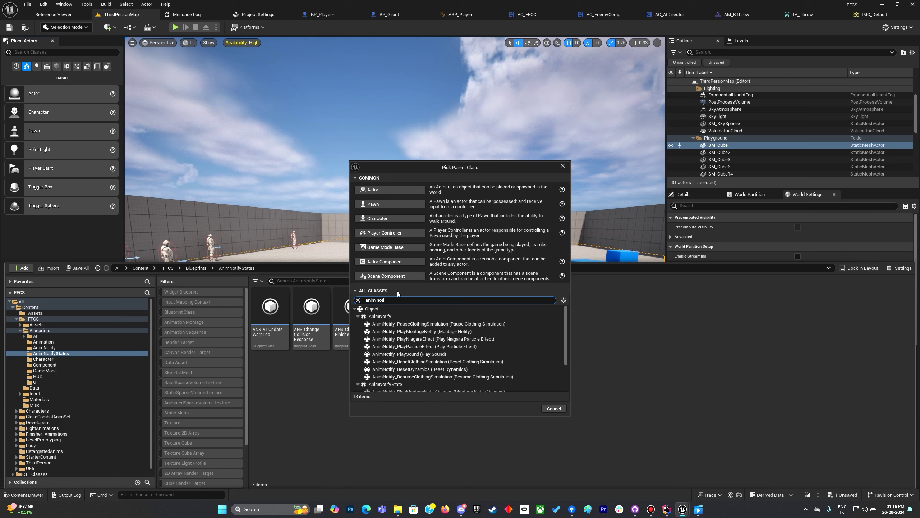
{"action": "left_click", "coordinate": [398, 388]}
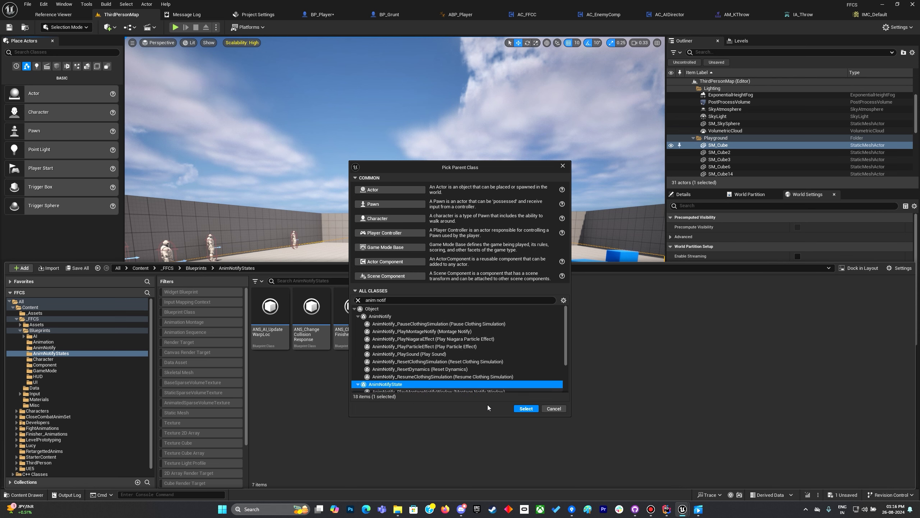
{"action": "left_click", "coordinate": [525, 408]}
{"action": "type", "text": "ANS"}
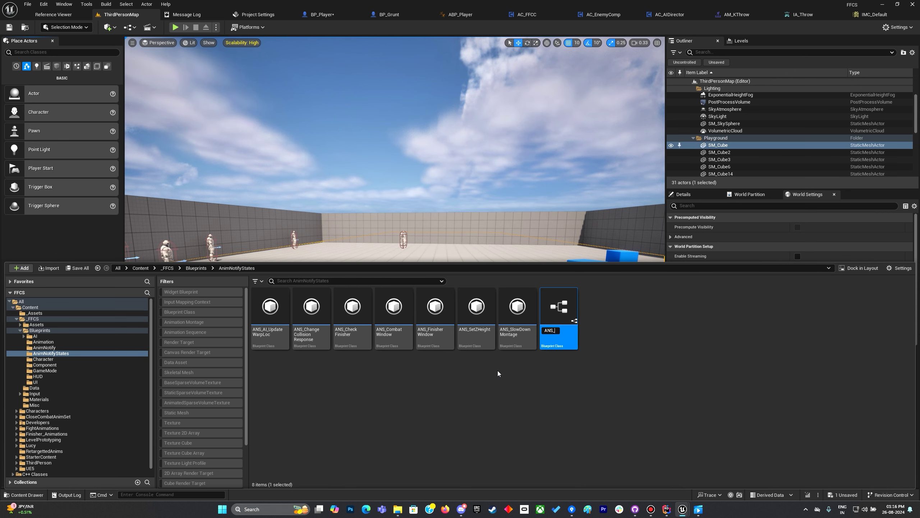
{"action": "type", "text": "_"}
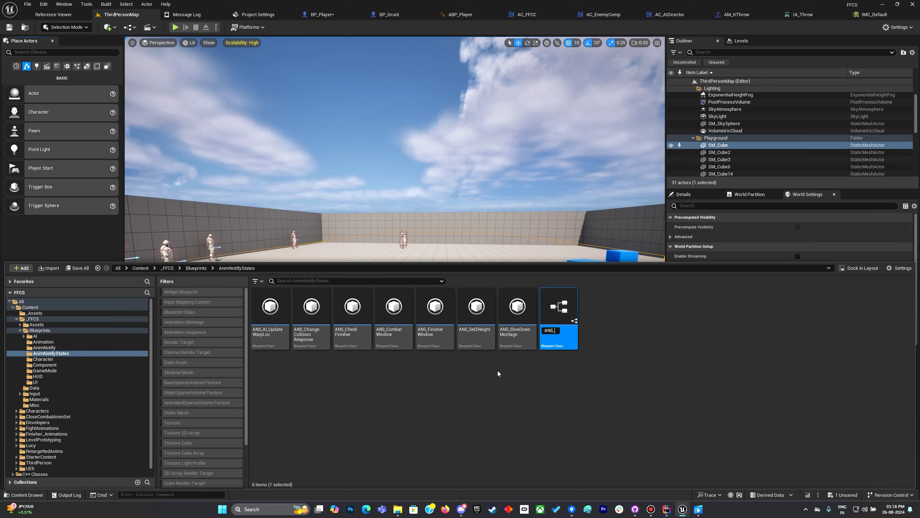